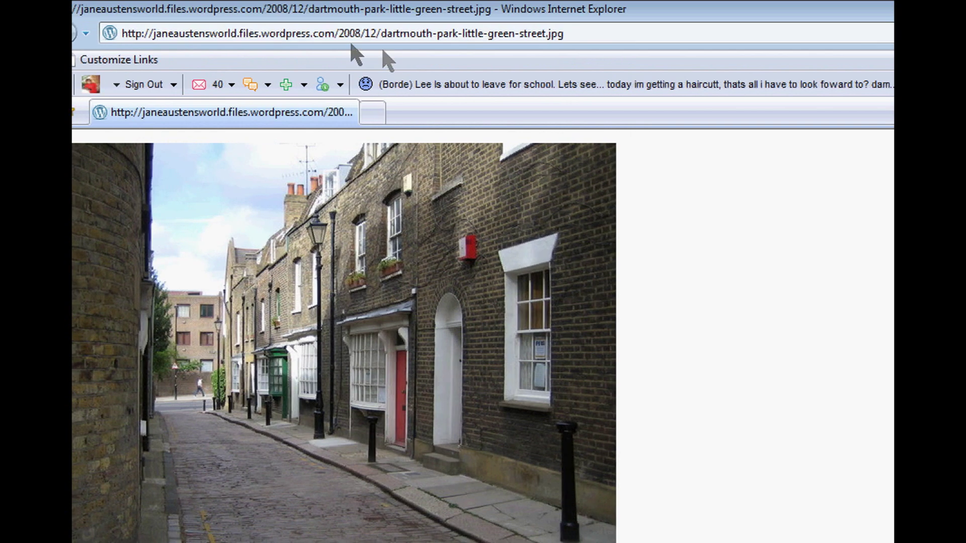
Go to detonationfilms.com in Internet Explorer.
left_click(344, 31)
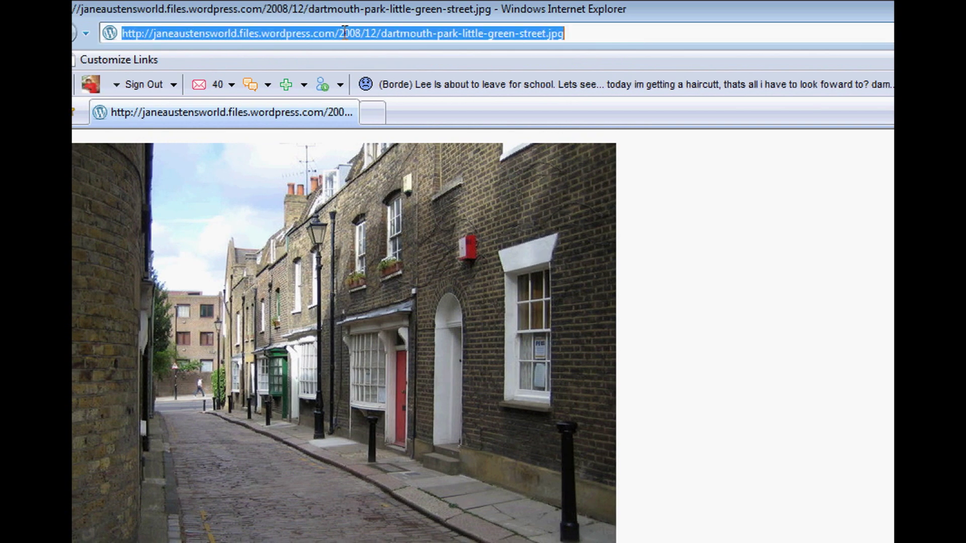
type("detonationfilms.com")
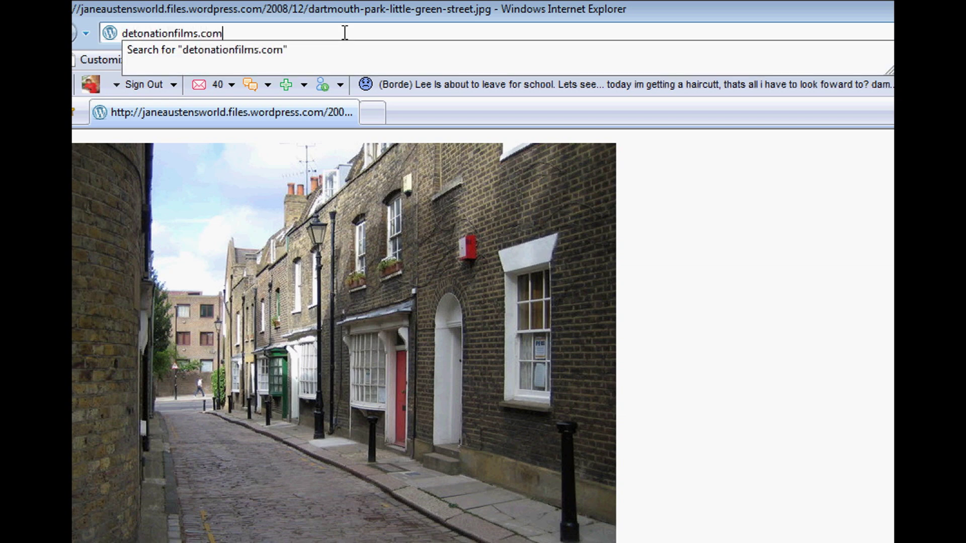
key("Return")
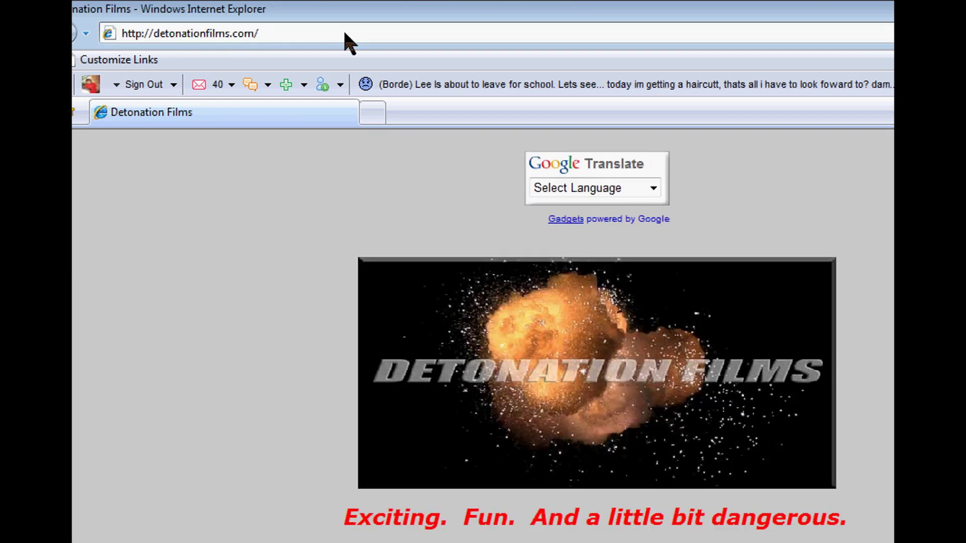
Open the Effects Stock Footage directory and scroll to the Explosions (Generic) section.
left_click(591, 345)
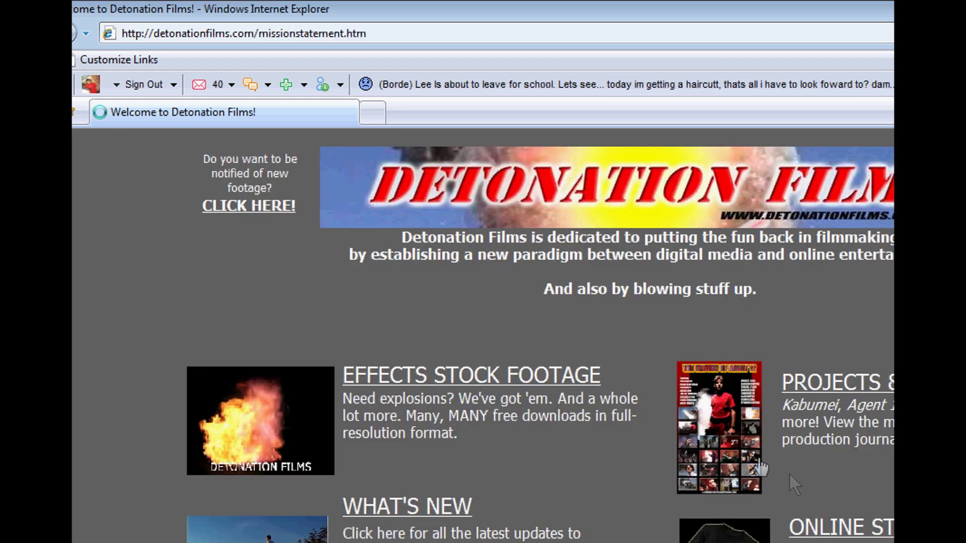
left_click(531, 387)
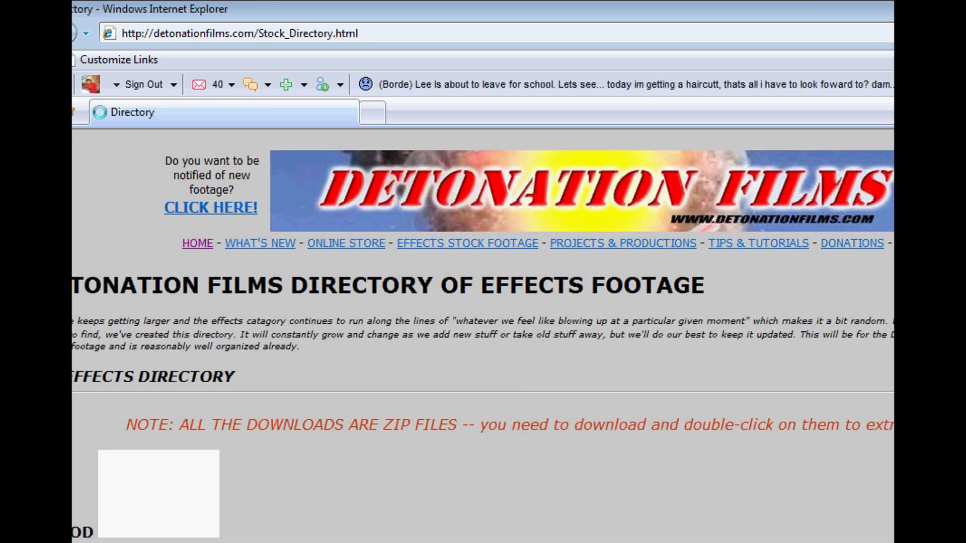
scroll(482, 336, "down", 1)
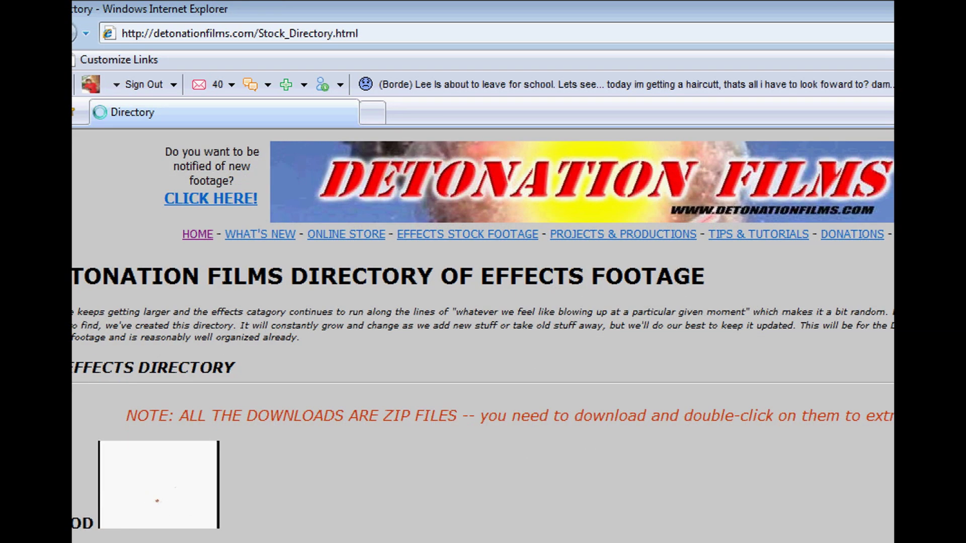
scroll(483, 337, "down", 3)
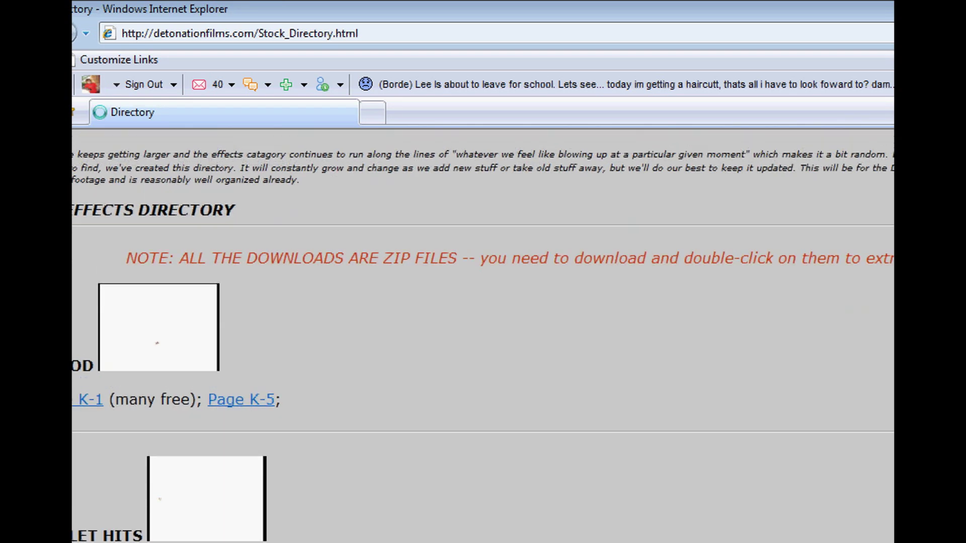
scroll(483, 337, "down", 8)
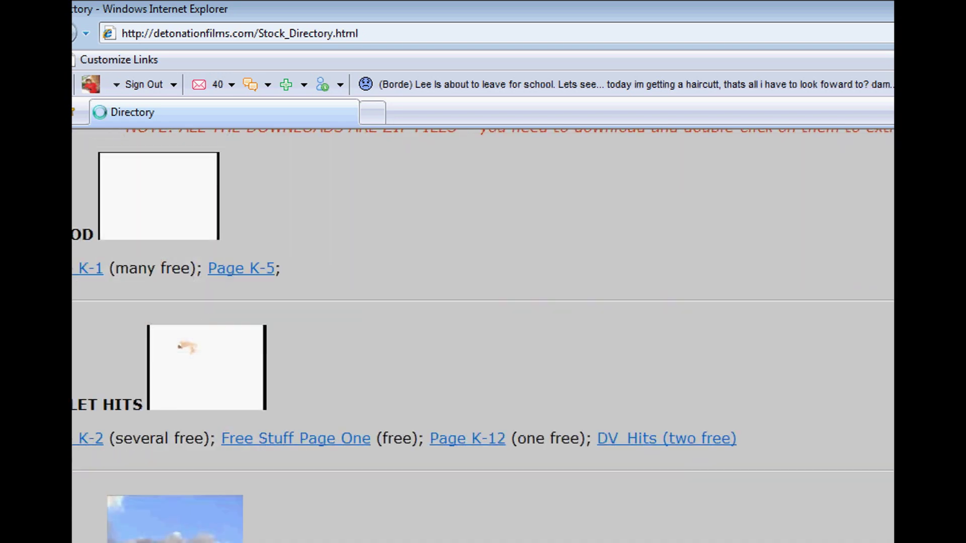
scroll(482, 337, "down", 15)
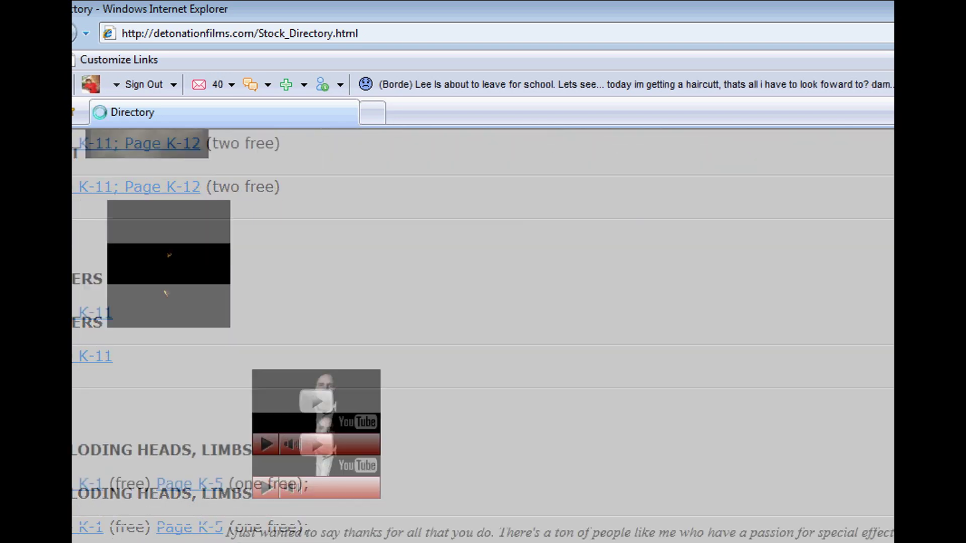
scroll(483, 337, "down", 10)
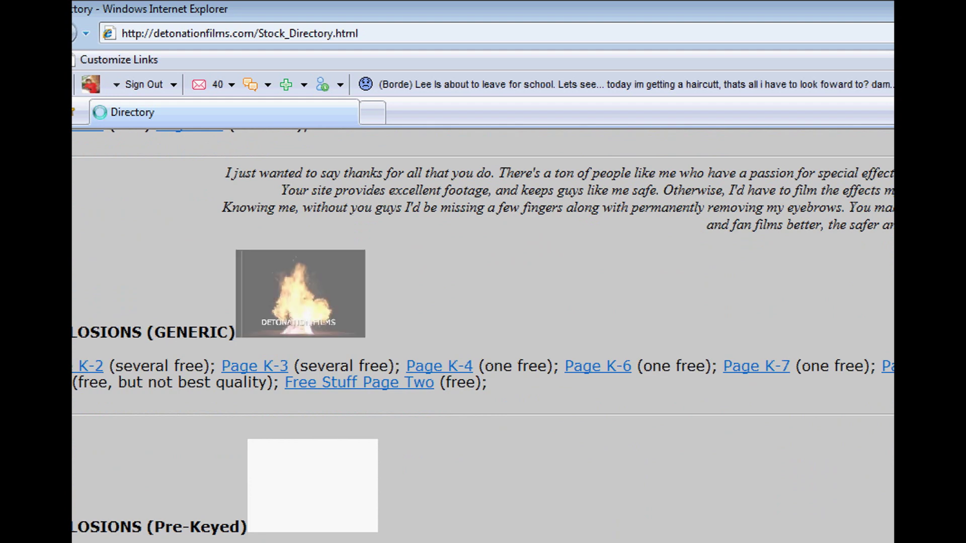
scroll(483, 337, "up", 3)
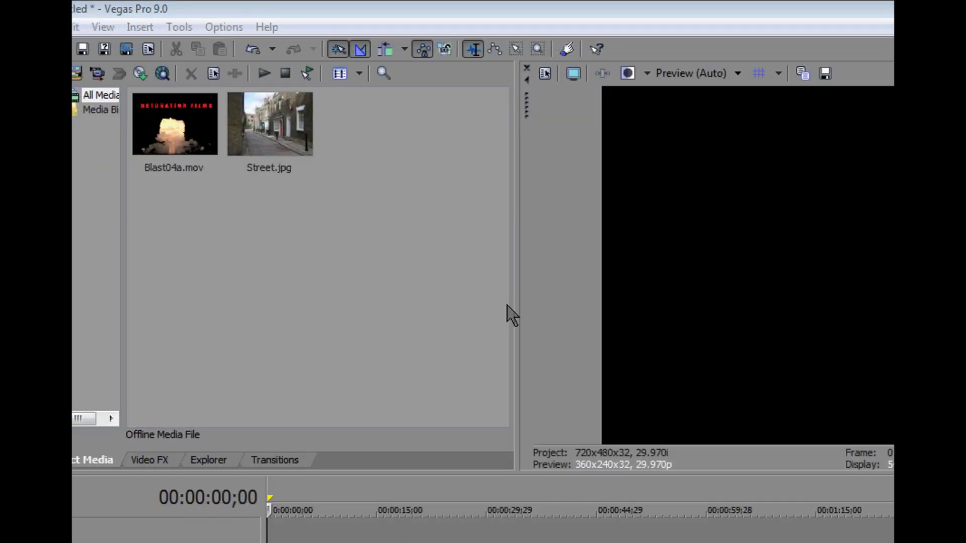
left_click(490, 3)
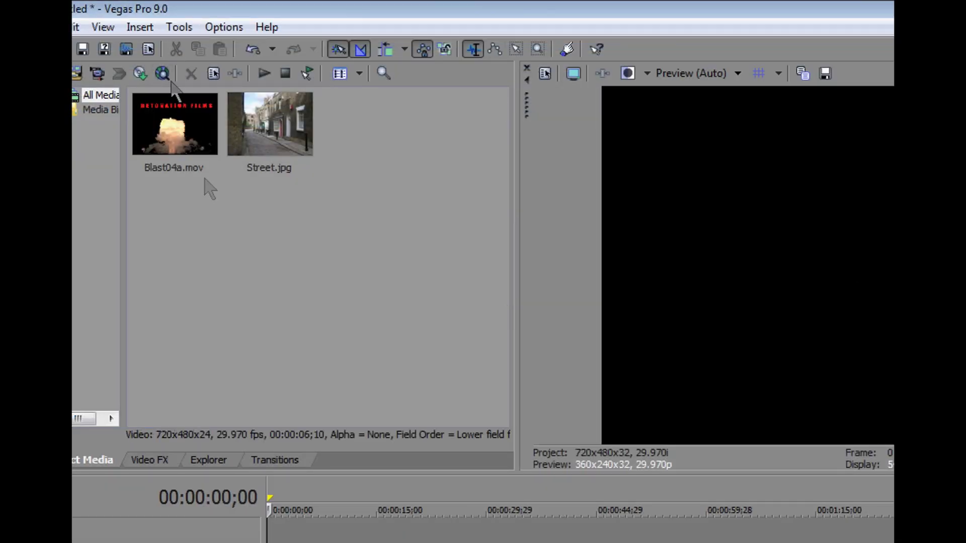
left_click(206, 229)
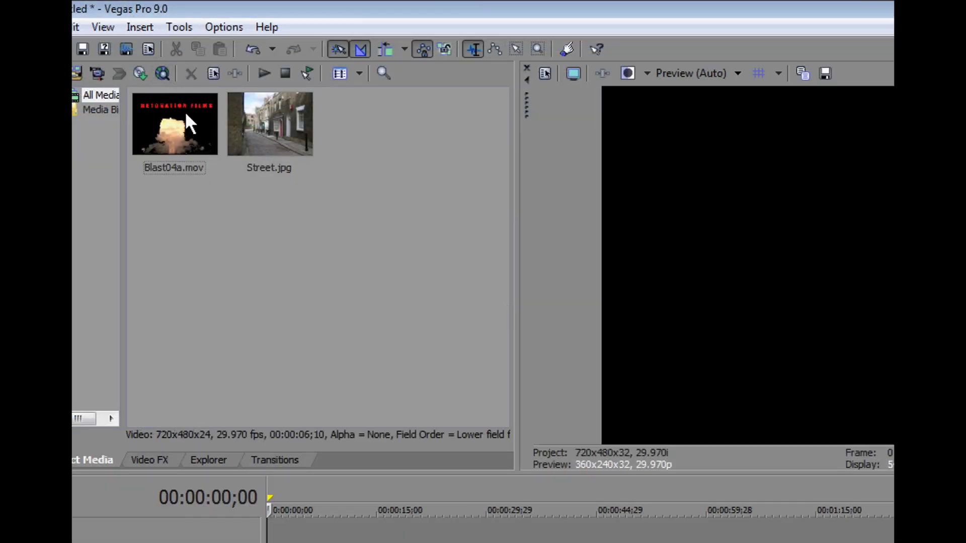
left_click(173, 147)
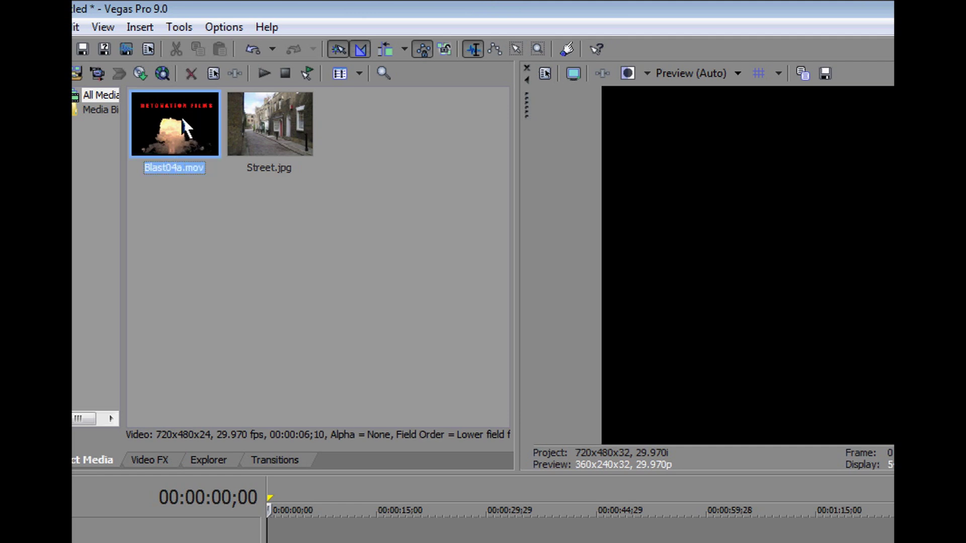
left_click(283, 124)
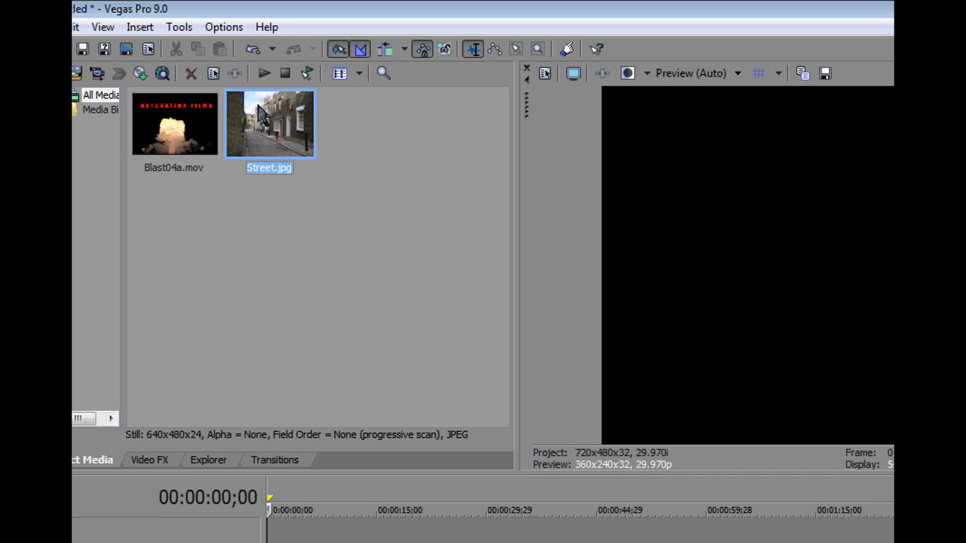
left_click_drag(262, 113, 279, 531)
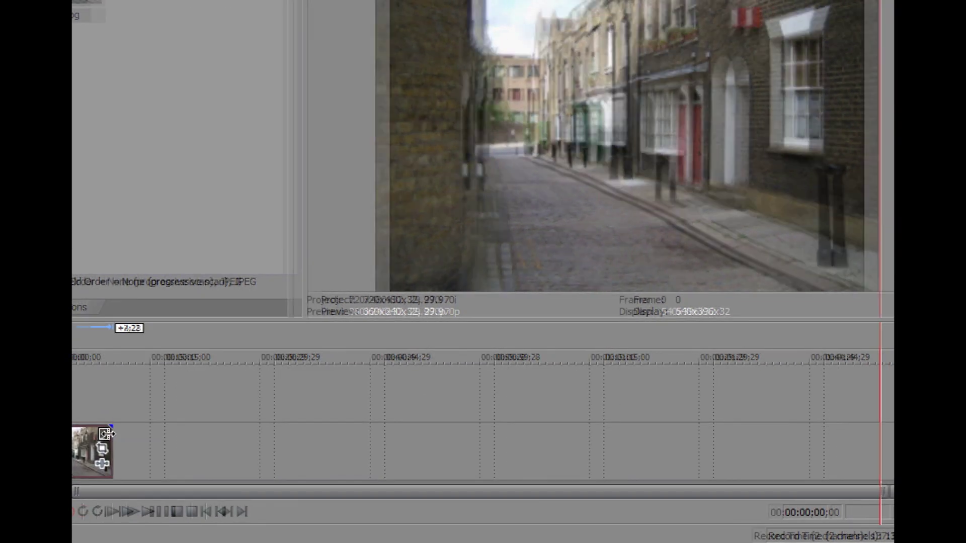
Lengthen the Street.jpg clip by about 20 seconds and put Blast04a.mov on the timeline.
left_click_drag(125, 434, 156, 435)
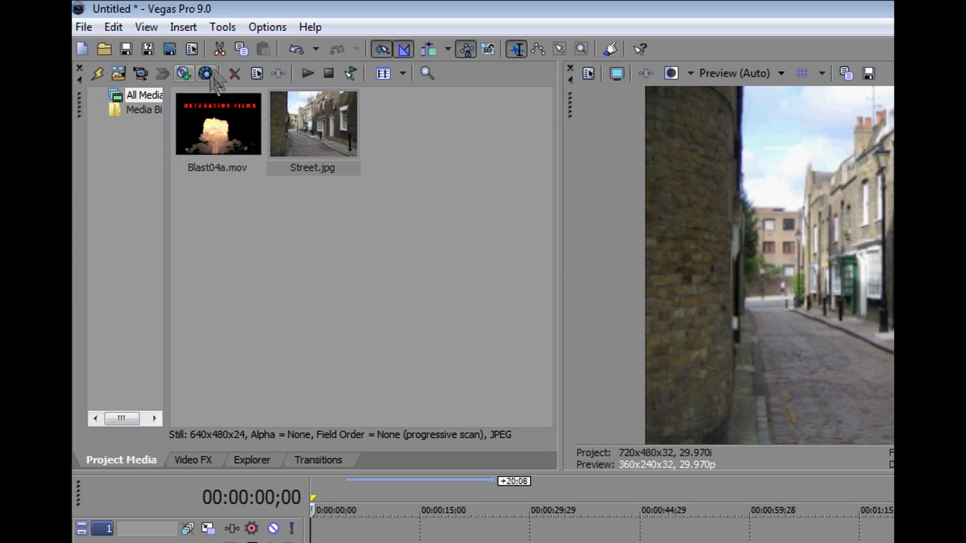
left_click_drag(216, 126, 346, 537)
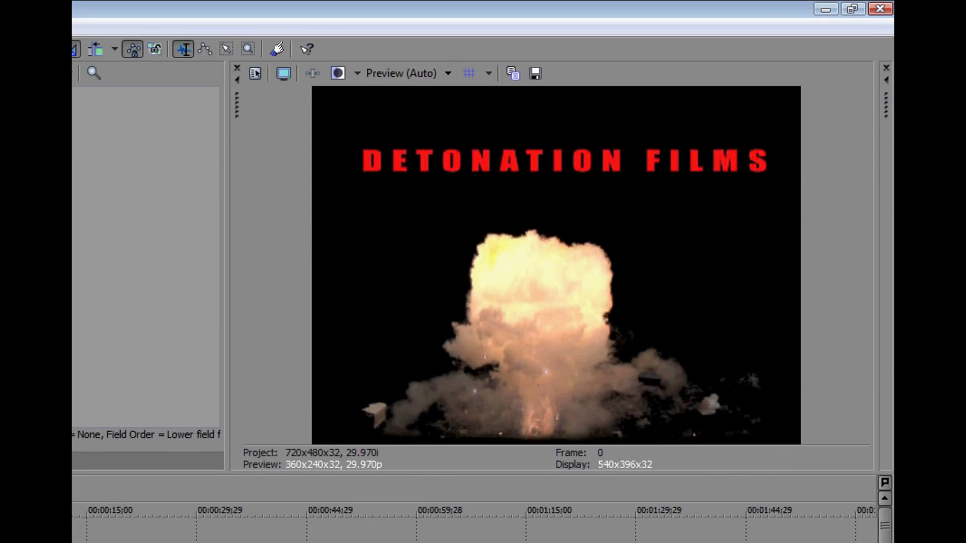
Play the explosion, then return to its first frame and step through a few frames.
key("space")
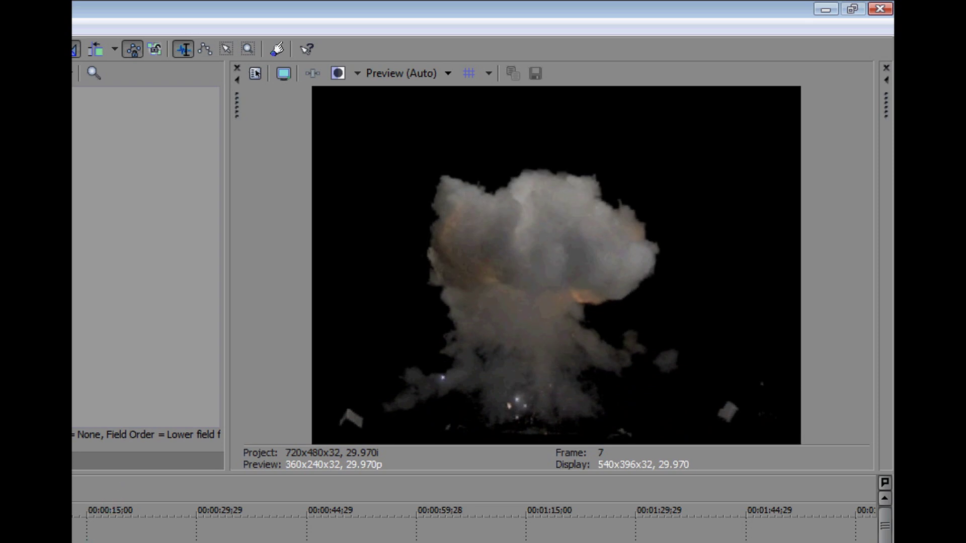
key("Return")
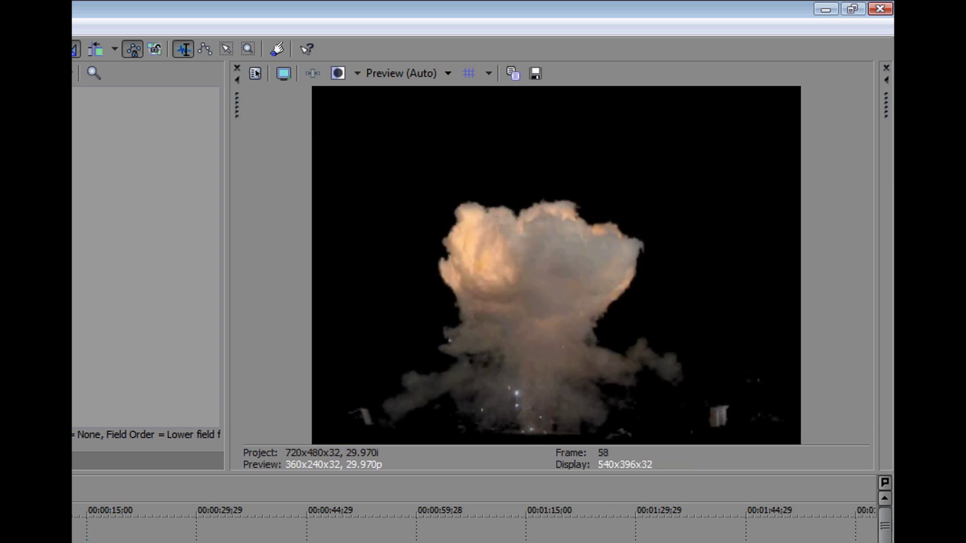
key("ctrl+Home")
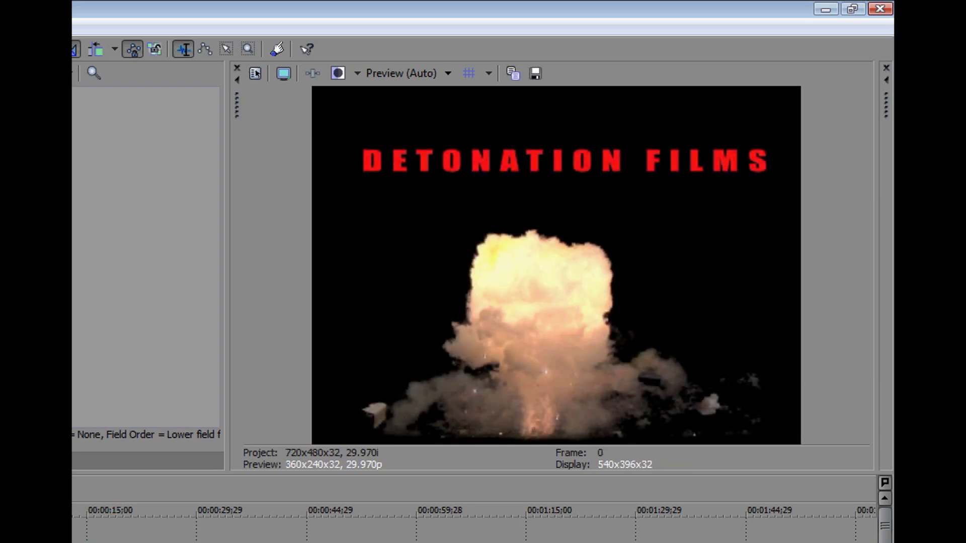
key("Right")
key("Right")
key("Left")
key("Left")
key("Up")
key("Up")
key("Up")
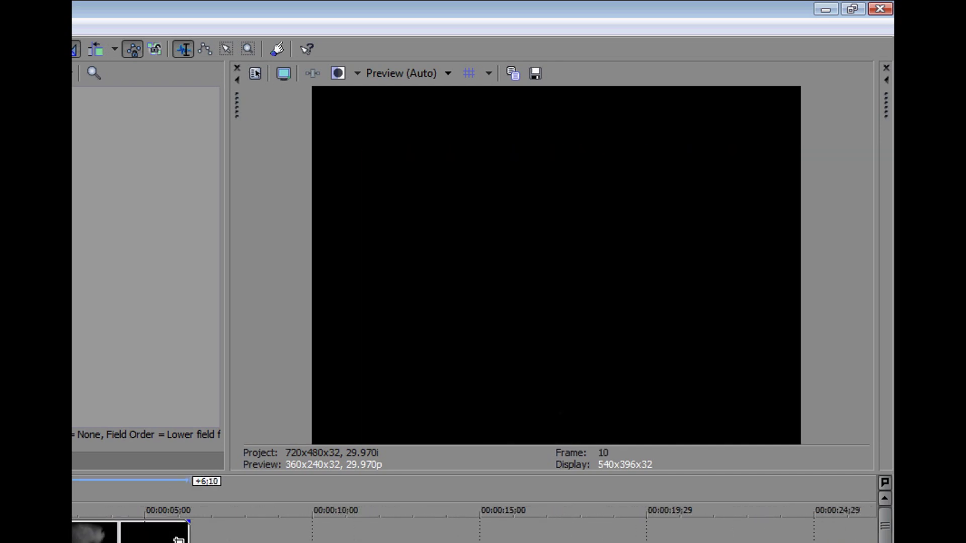
Move the explosion clip to start about 2;15 into track 1 and play it back.
key("s")
left_click_drag(20, 541, 104, 541)
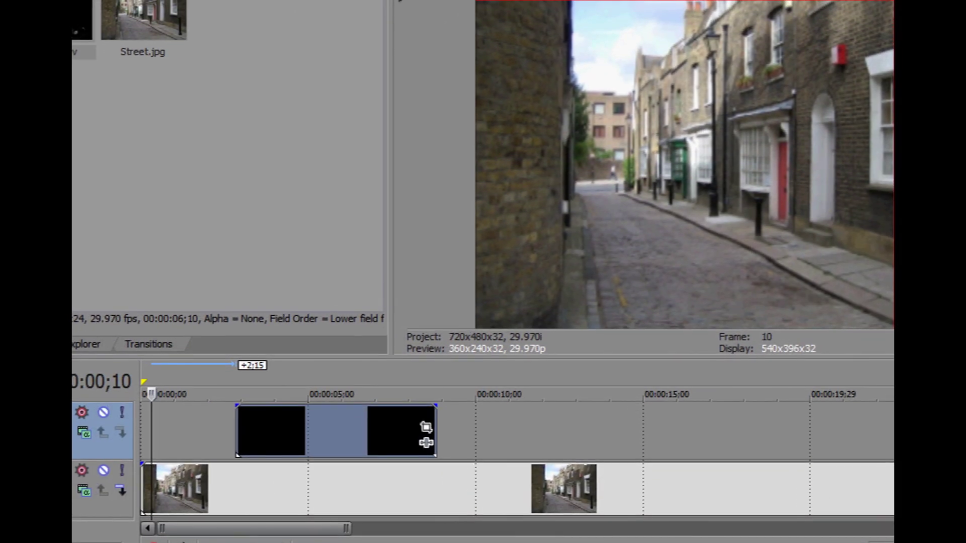
key("space")
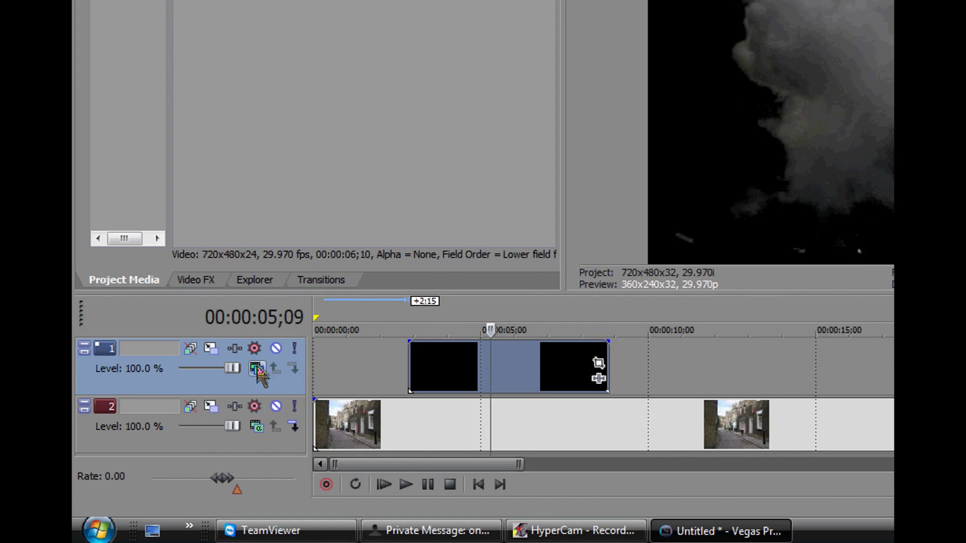
Set the explosion track's compositing mode to Screen and preview from the clip start.
left_click(257, 369)
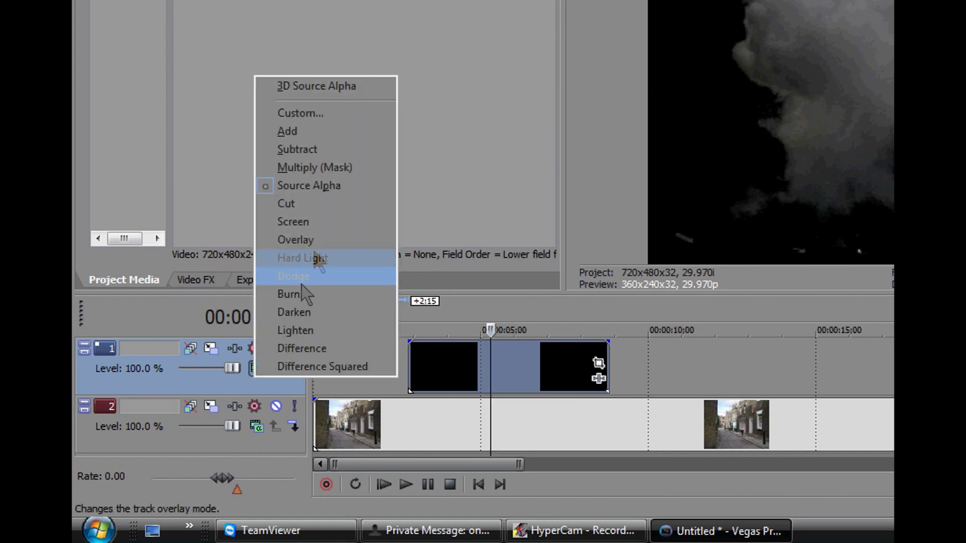
left_click(316, 221)
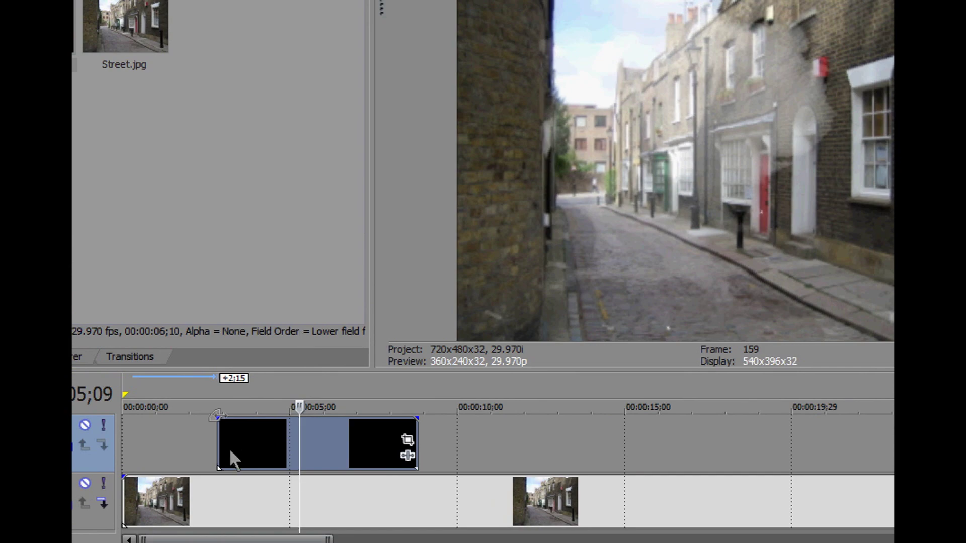
left_click(410, 316)
key("space")
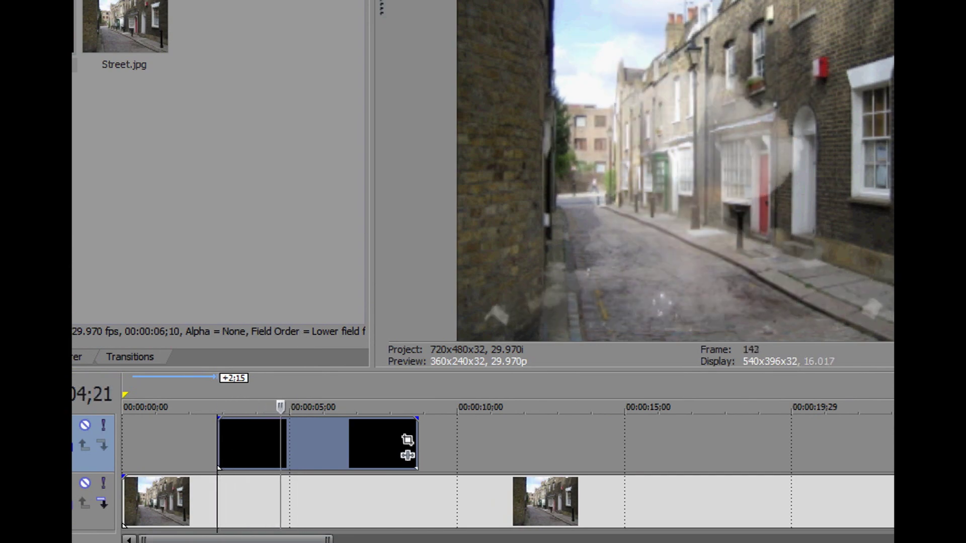
key("Return")
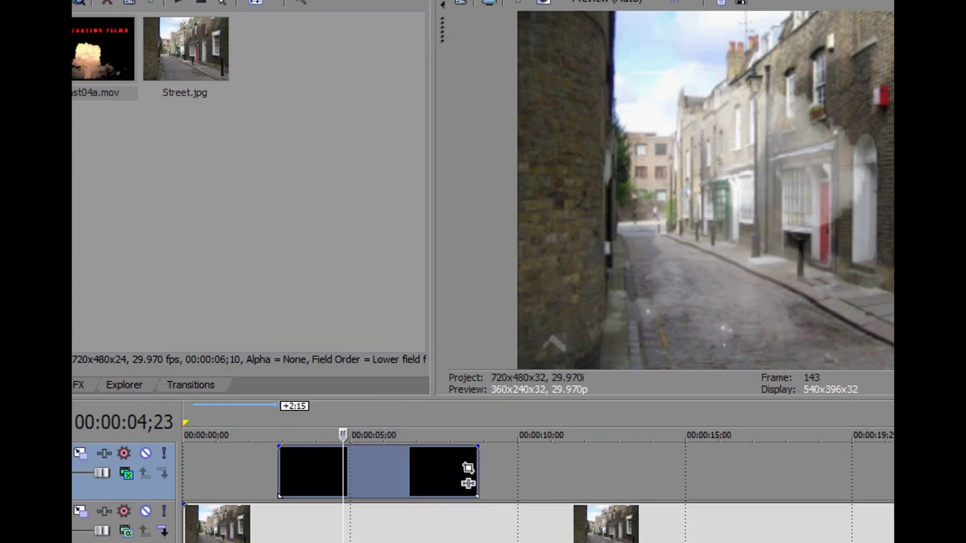
Switch the explosion track's compositing mode to Add and replay the composite to compare.
left_click(124, 475)
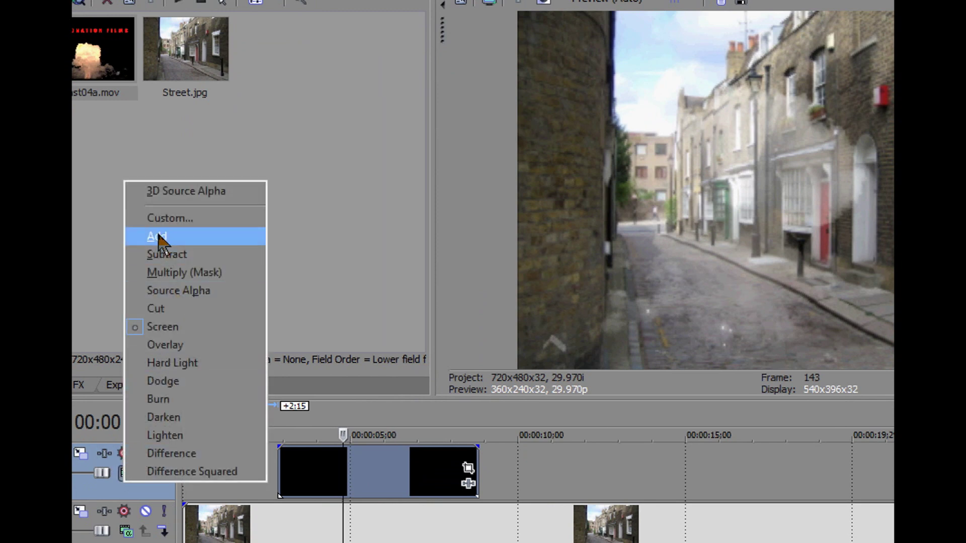
left_click(190, 237)
left_click(280, 420)
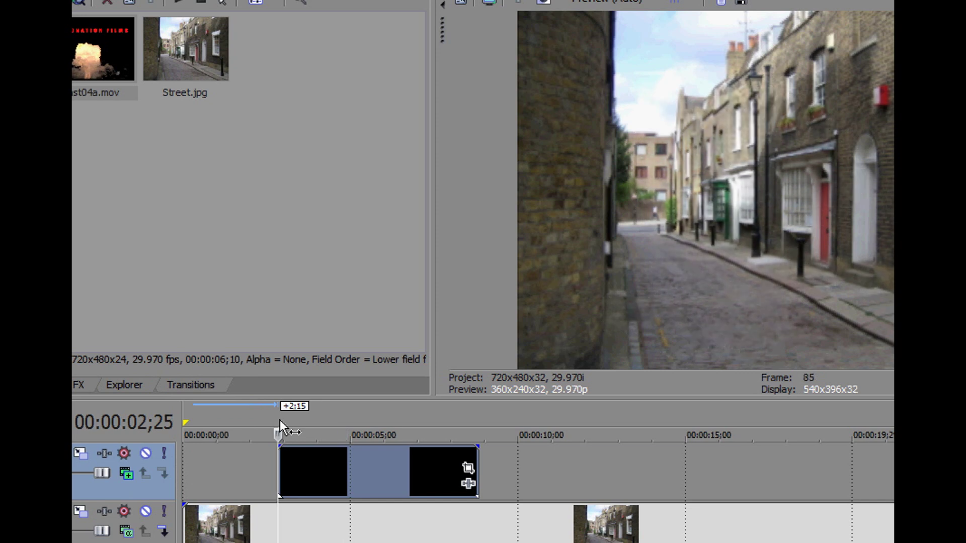
key("space")
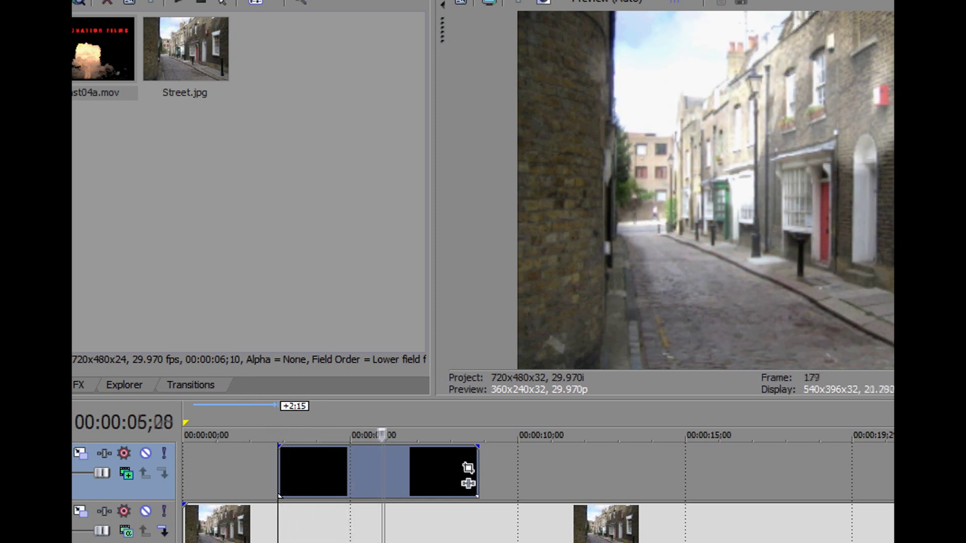
key("Return")
left_click(277, 419)
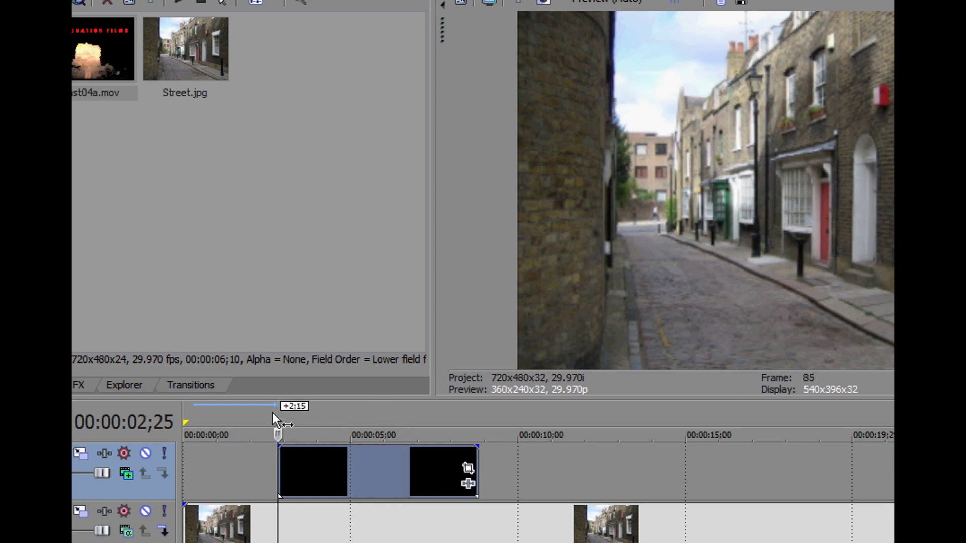
key("space")
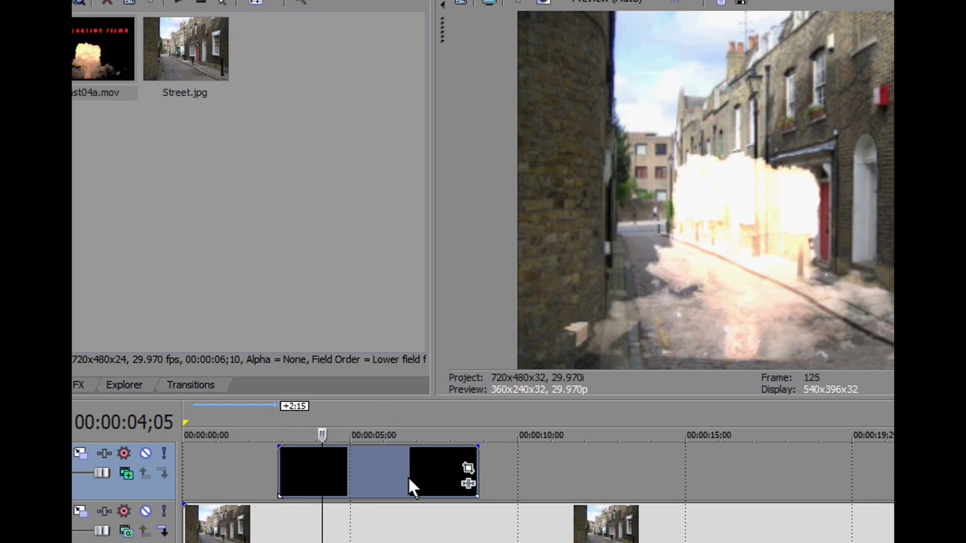
key("Left")
key("Left")
key("Left")
key("Left")
key("Left")
key("Left")
key("Left")
key("Left")
key("Left")
key("Left")
key("Left")
key("Left")
key("Left")
key("Left")
key("Left")
key("Left")
key("Left")
key("Left")
key("Left")
key("Left")
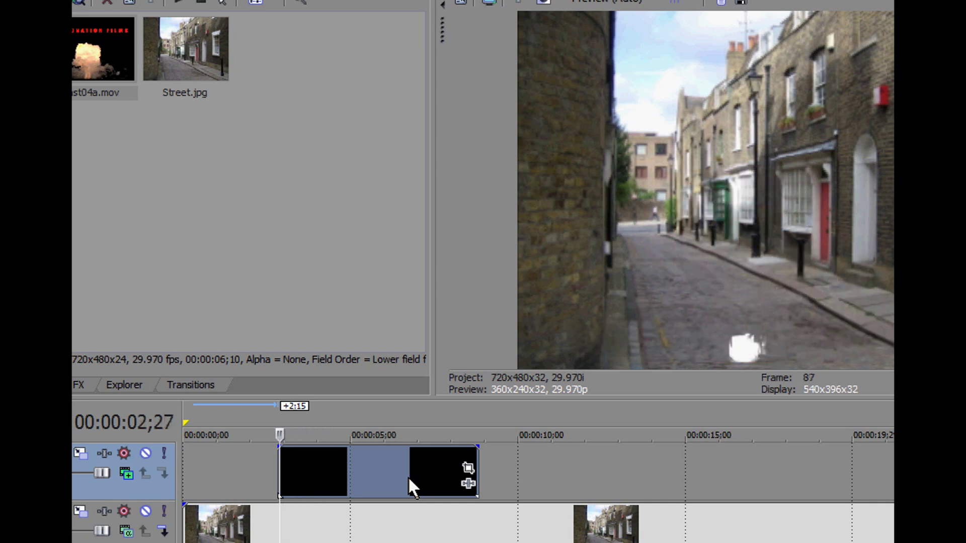
In Pan/Crop, shrink the explosion and position it far down the street, then play it back.
left_click(469, 469)
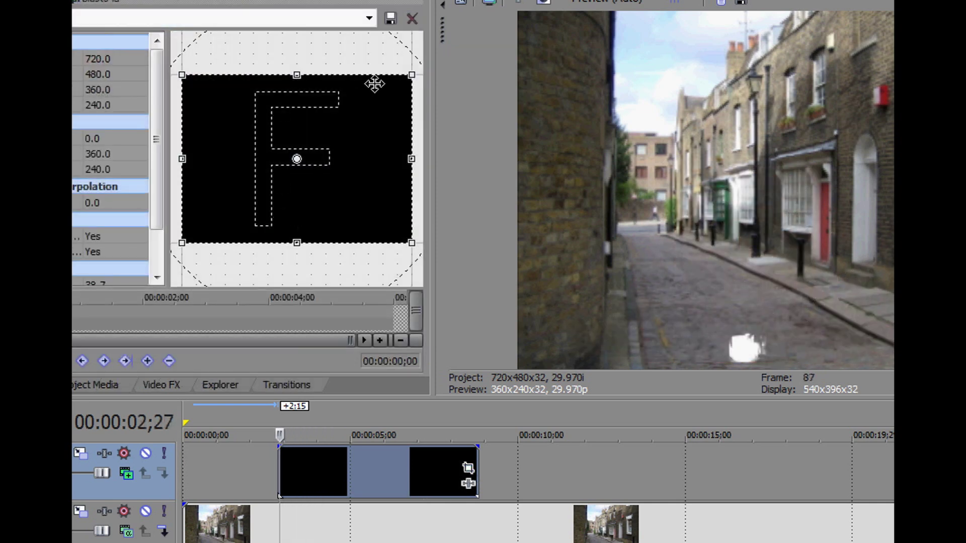
left_click_drag(412, 77, 697, 0)
left_click_drag(355, 159, 504, 174)
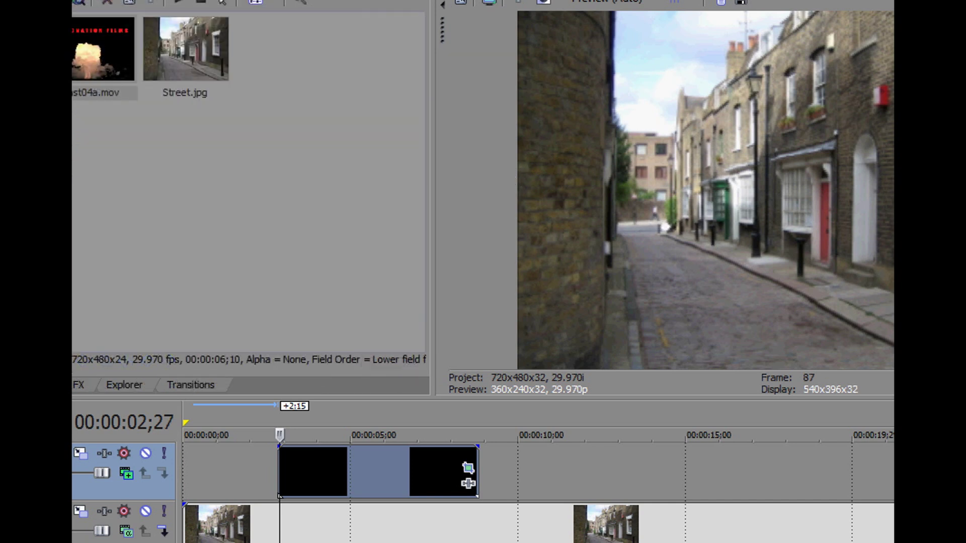
key("shift+space")
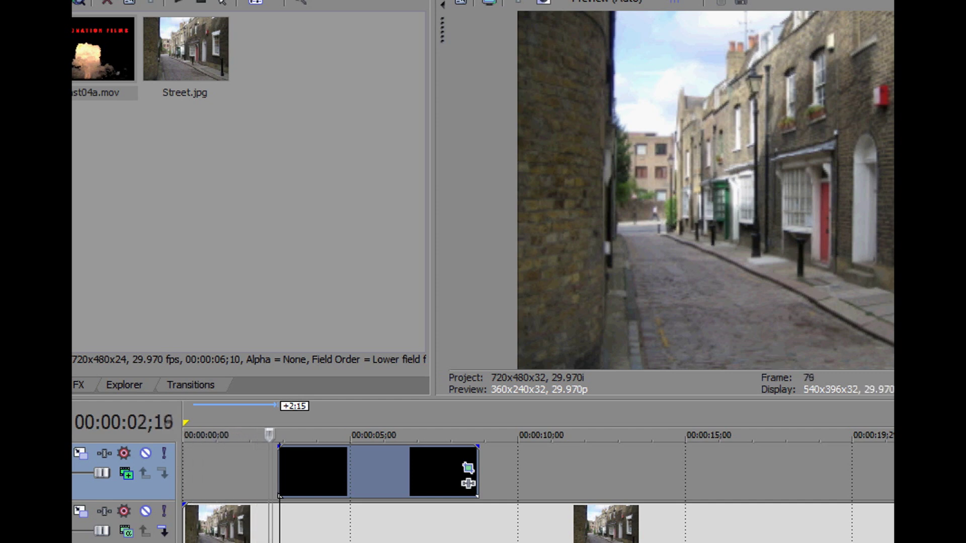
key("Return")
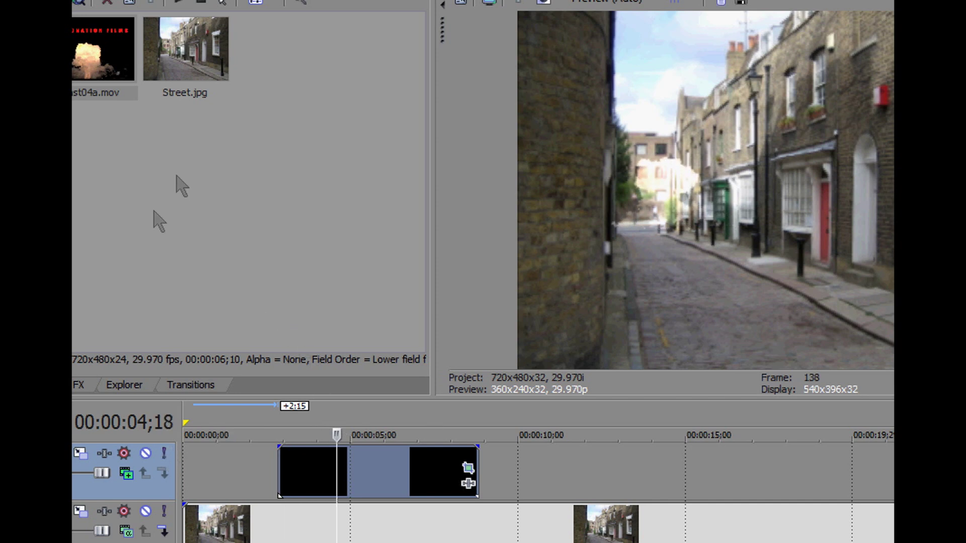
Place a second Street.jpg on a new top track, extended to about 15 seconds over the explosion.
left_click(196, 55)
left_click_drag(196, 54, 185, 441)
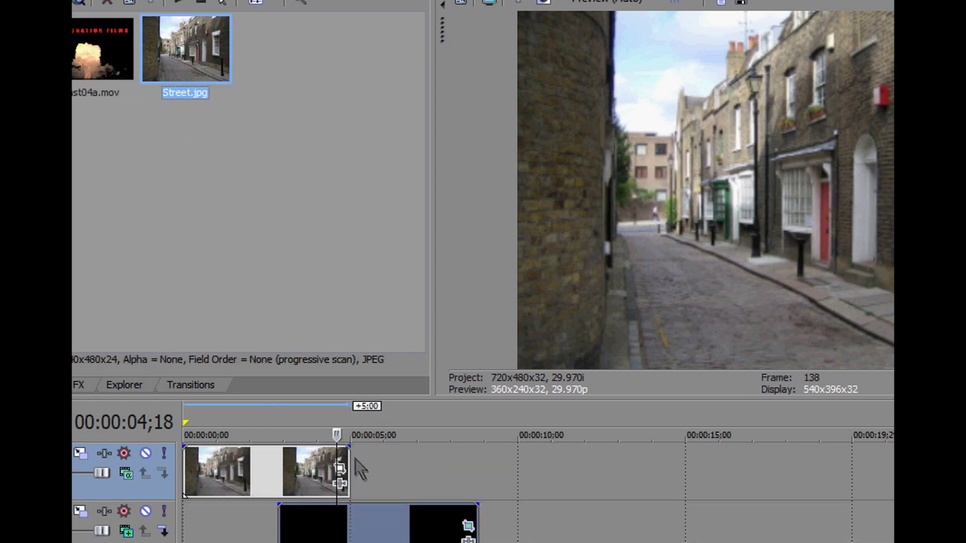
left_click_drag(347, 467, 674, 410)
scroll(675, 410, "down", 1)
scroll(538, 493, "down", 1)
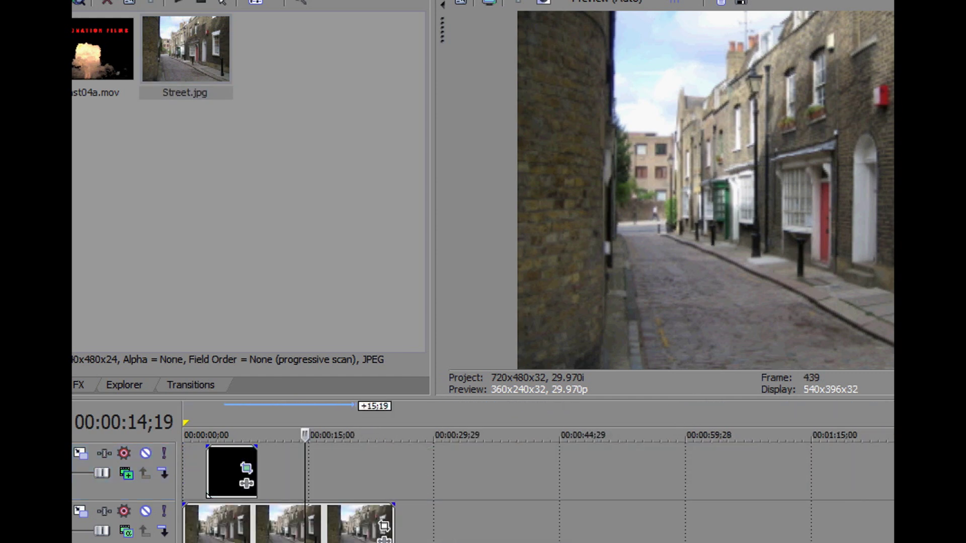
scroll(538, 492, "up", 1)
scroll(538, 492, "down", 1)
scroll(538, 493, "up", 1)
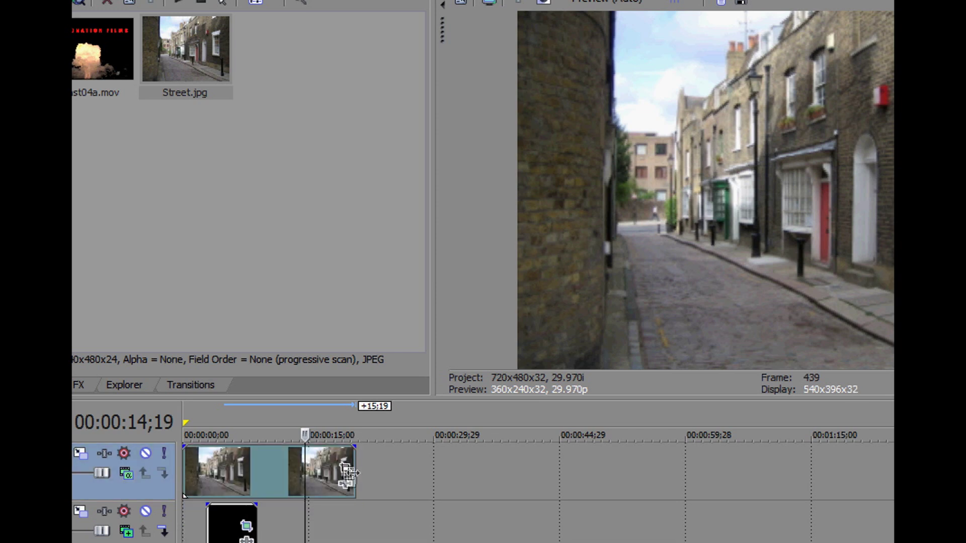
Enable Mask in the street copy's Event Pan/Crop and select the Pen tool.
left_click(346, 470)
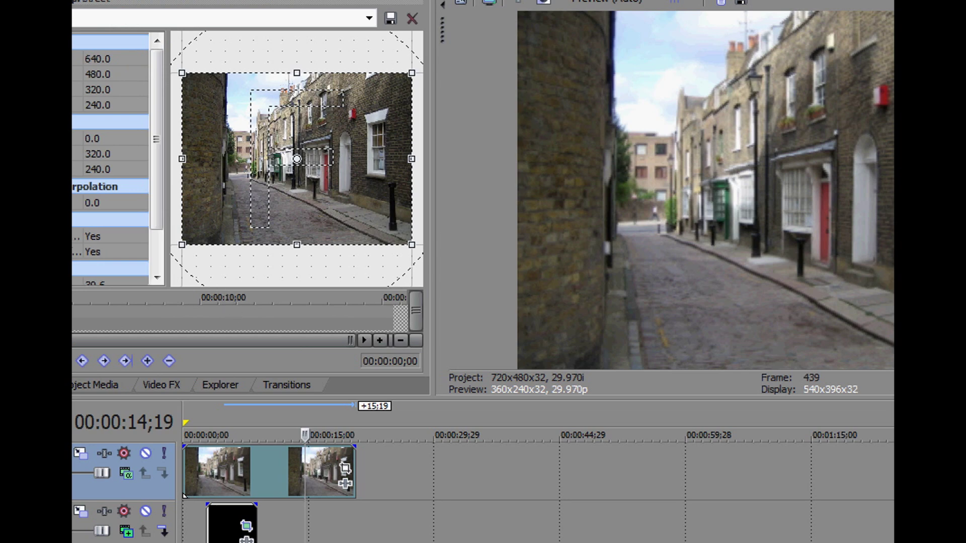
scroll(276, 179, "up", 5)
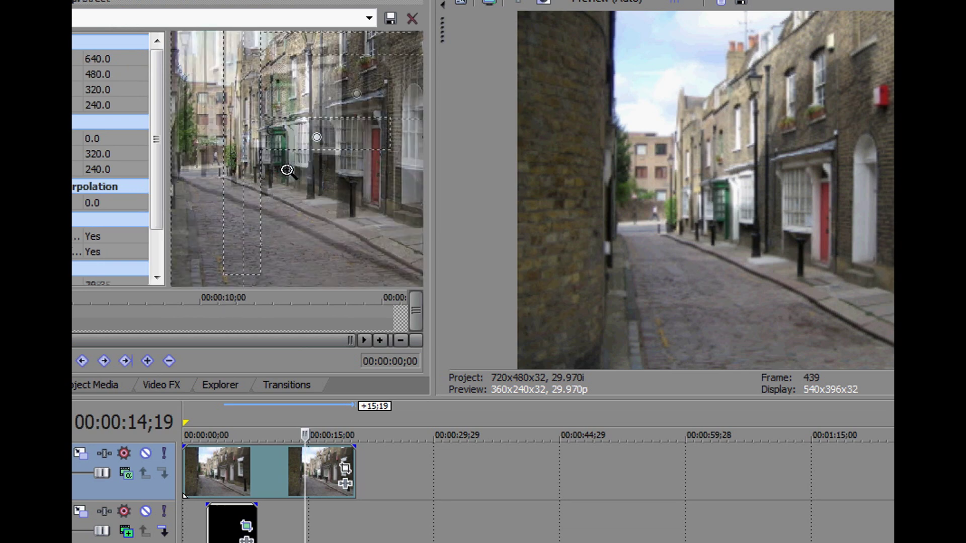
scroll(211, 131, "up", 3)
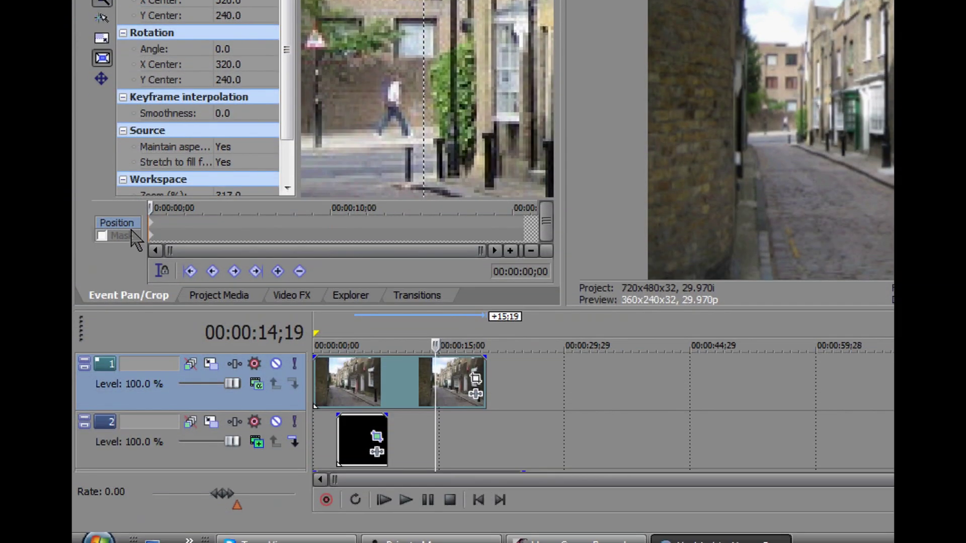
left_click(103, 234)
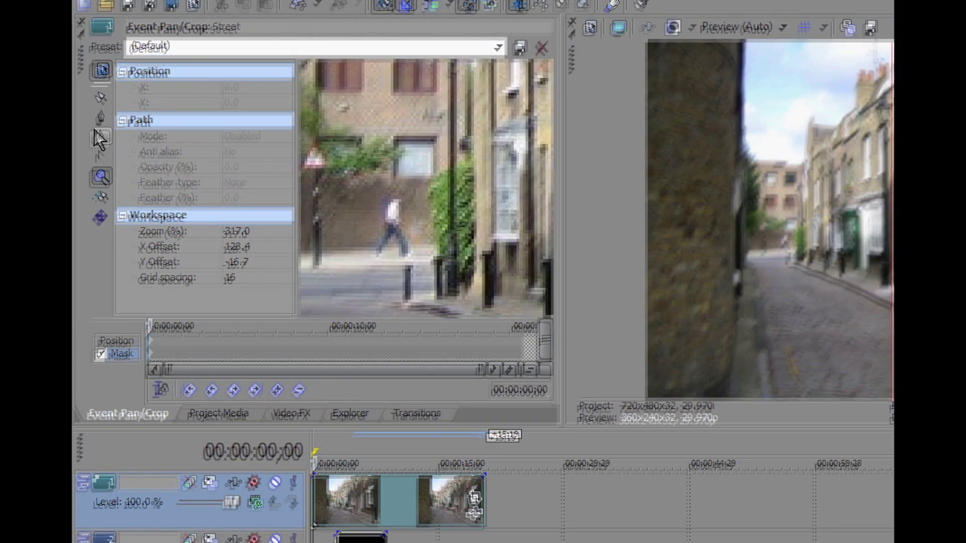
left_click(98, 124)
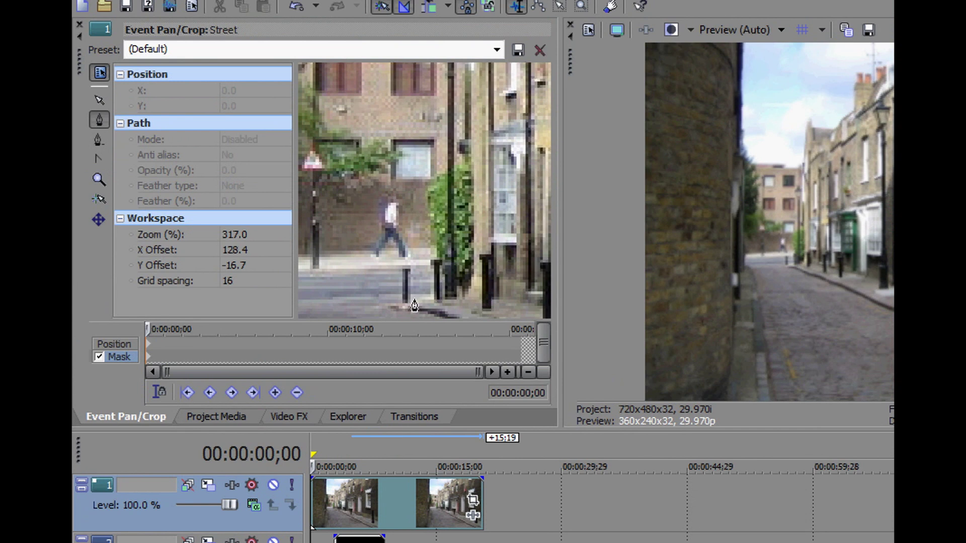
Trace a closed mask around the hedge, building corner and pavement, then close Pan/Crop.
left_click(392, 304)
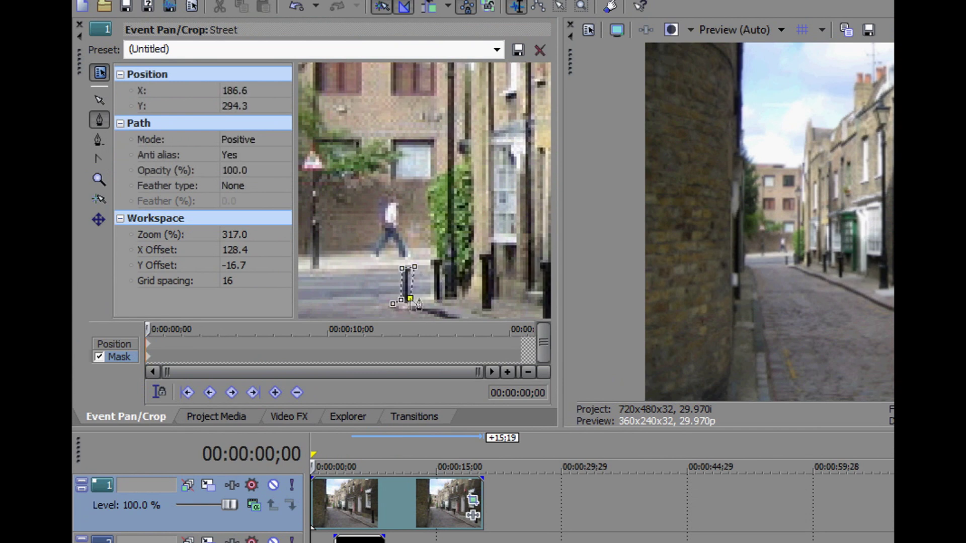
left_click(438, 249)
left_click(428, 209)
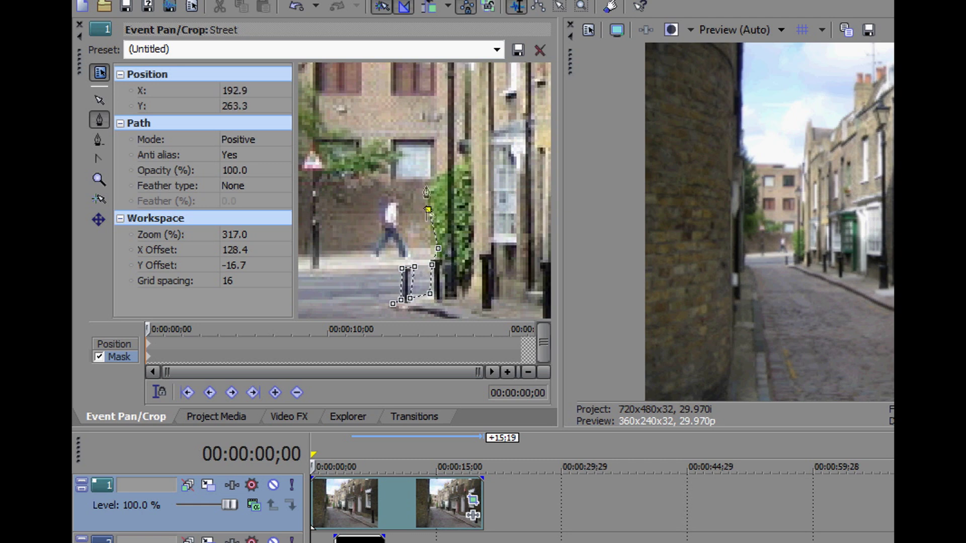
left_click(434, 184)
left_click(443, 167)
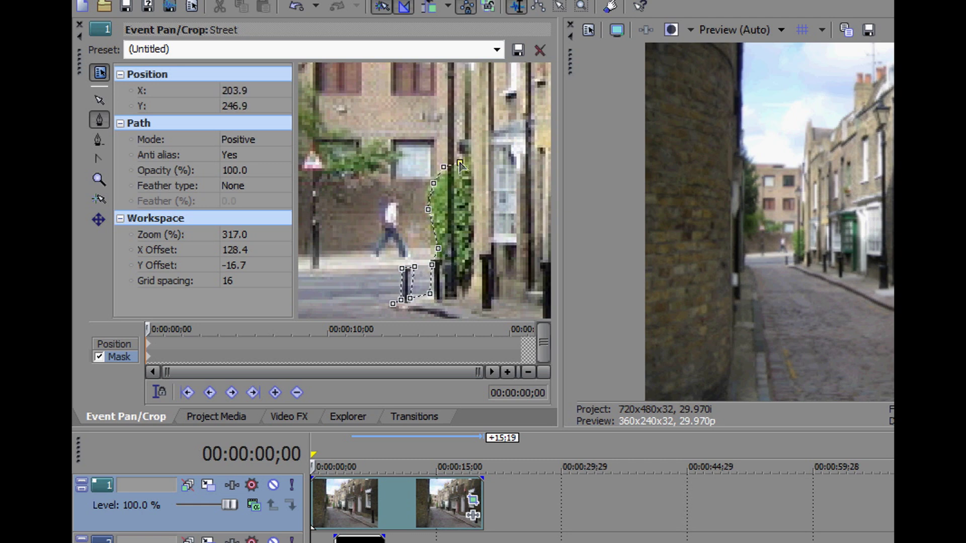
left_click(465, 74)
left_click(493, 75)
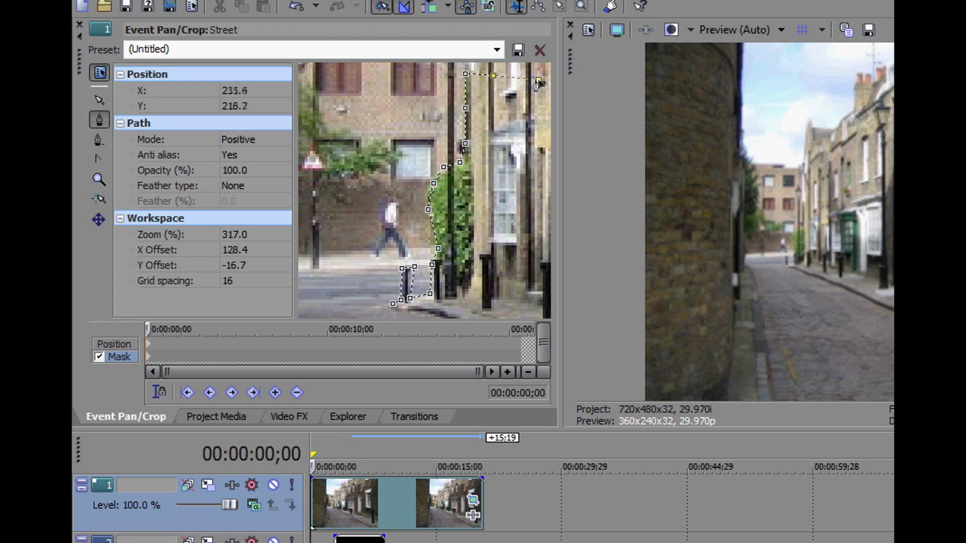
left_click(540, 304)
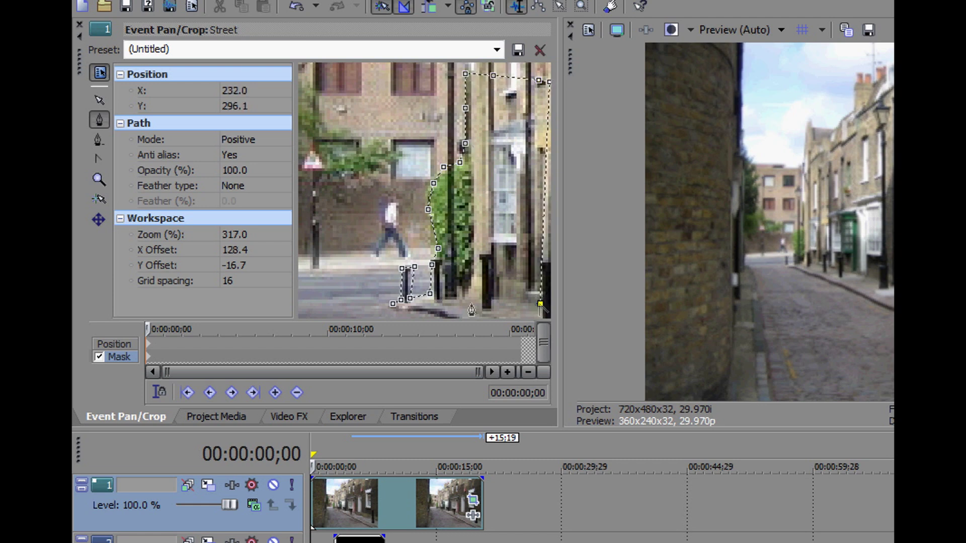
left_click(462, 304)
left_click(443, 316)
left_click(402, 314)
left_click(391, 306)
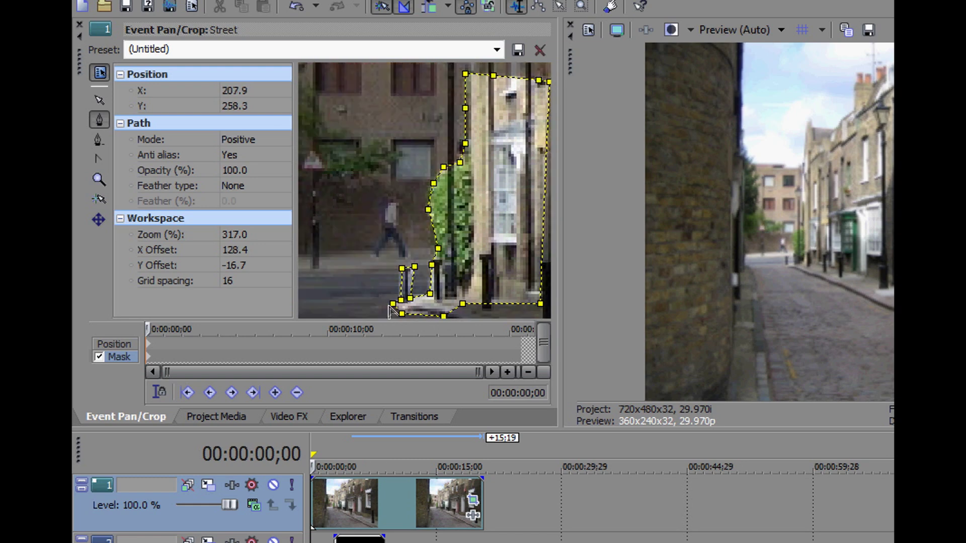
left_click(79, 24)
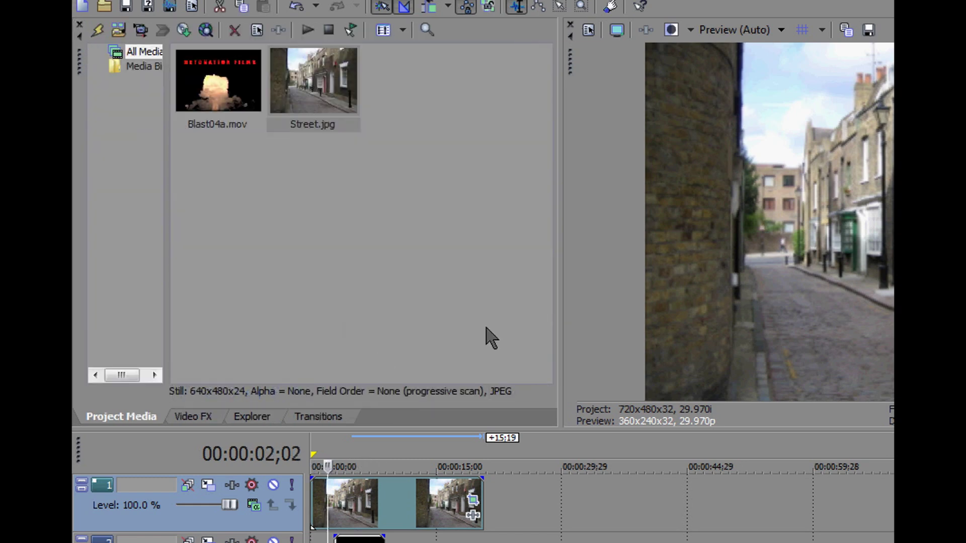
key("shift+space")
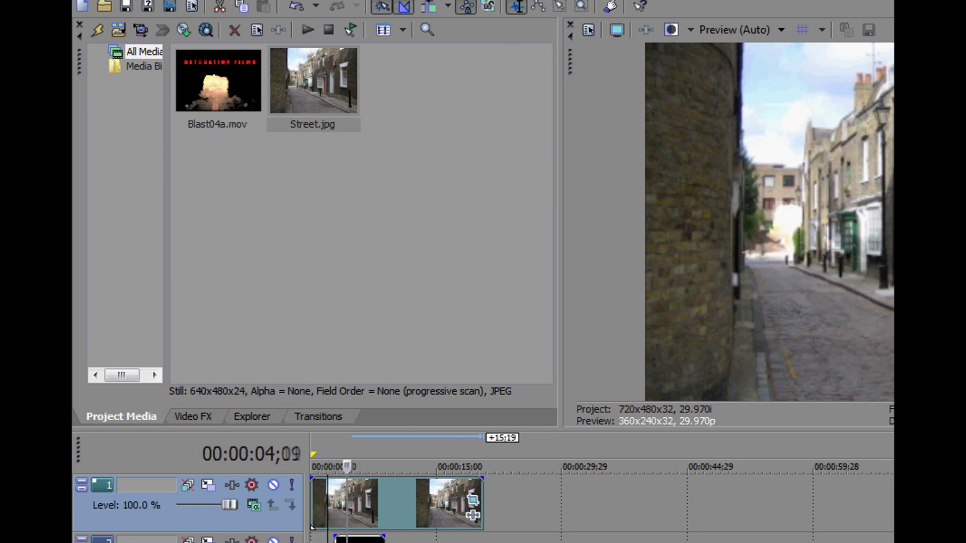
key("space")
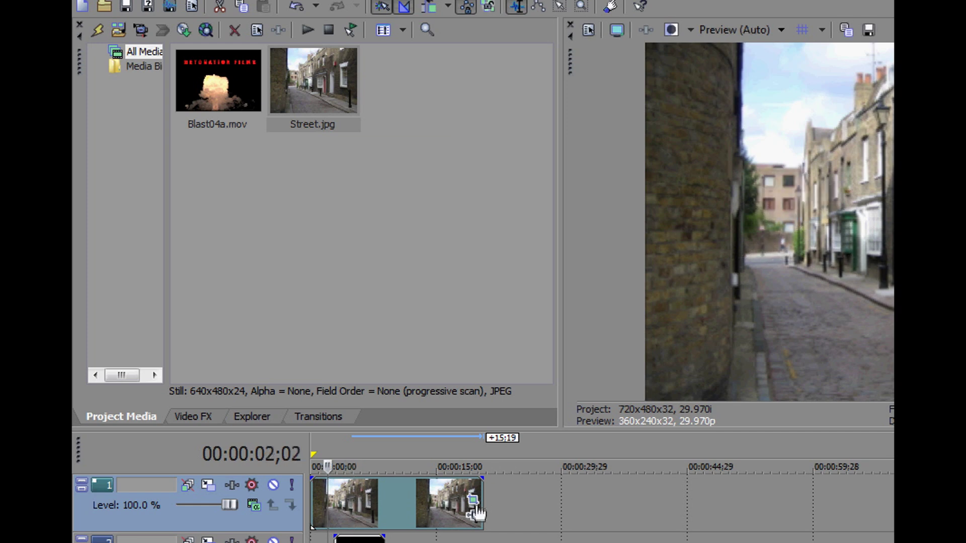
left_click(473, 500)
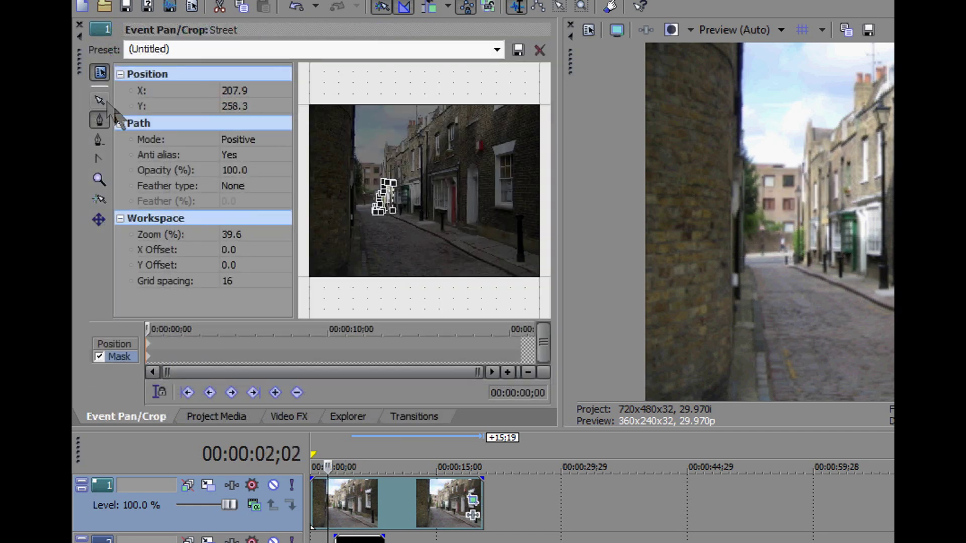
Zoom in and drag the mask's points up to the roofline and past the right and bottom frame edges.
left_click(99, 179)
left_click(372, 179)
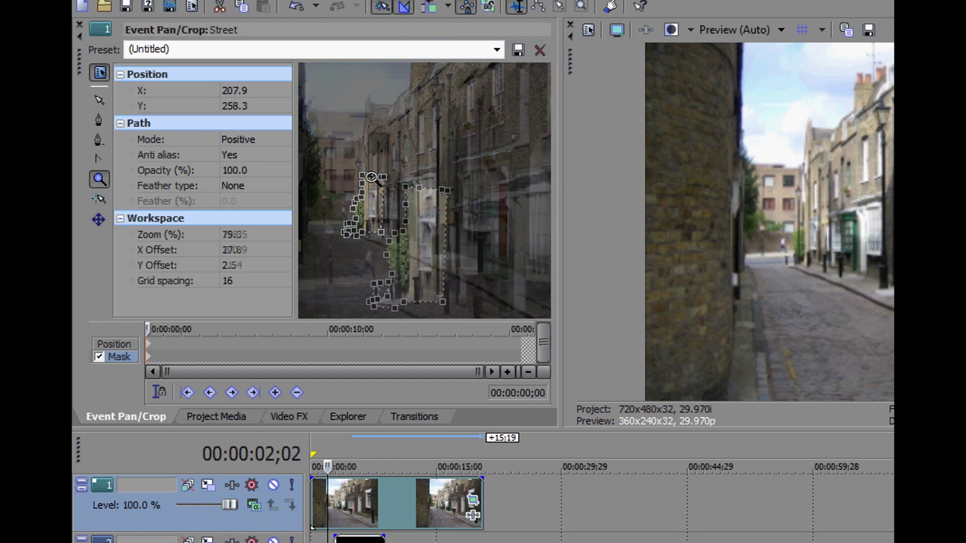
left_click(99, 99)
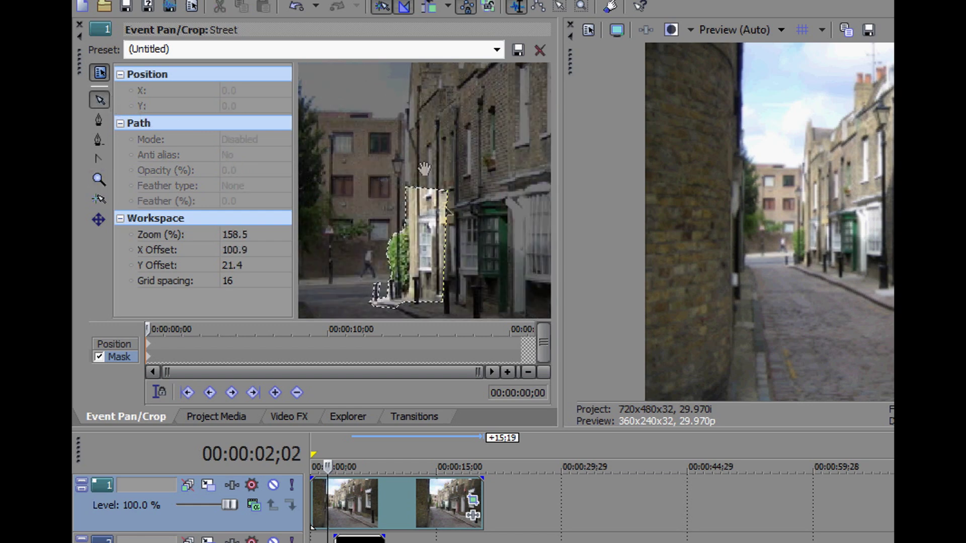
left_click_drag(442, 190, 483, 94)
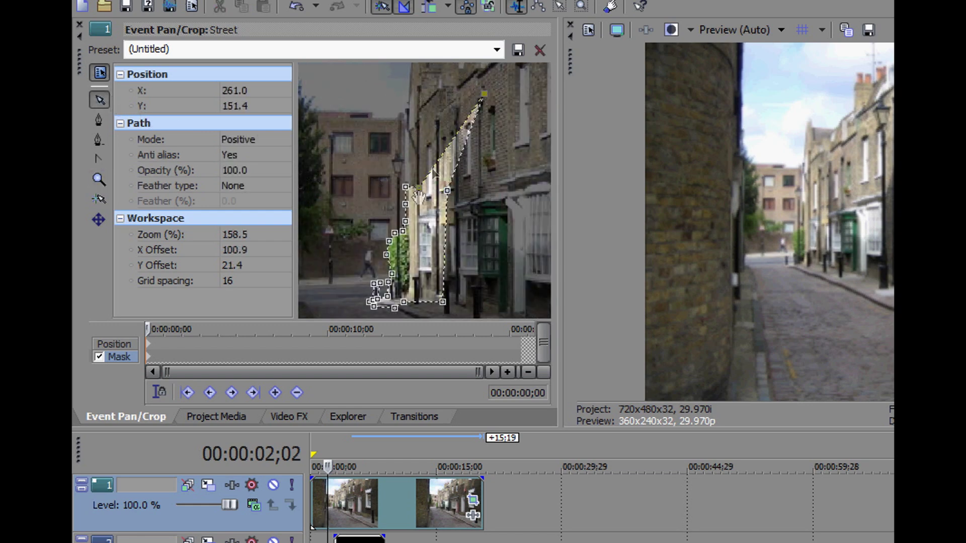
left_click_drag(417, 188, 416, 68)
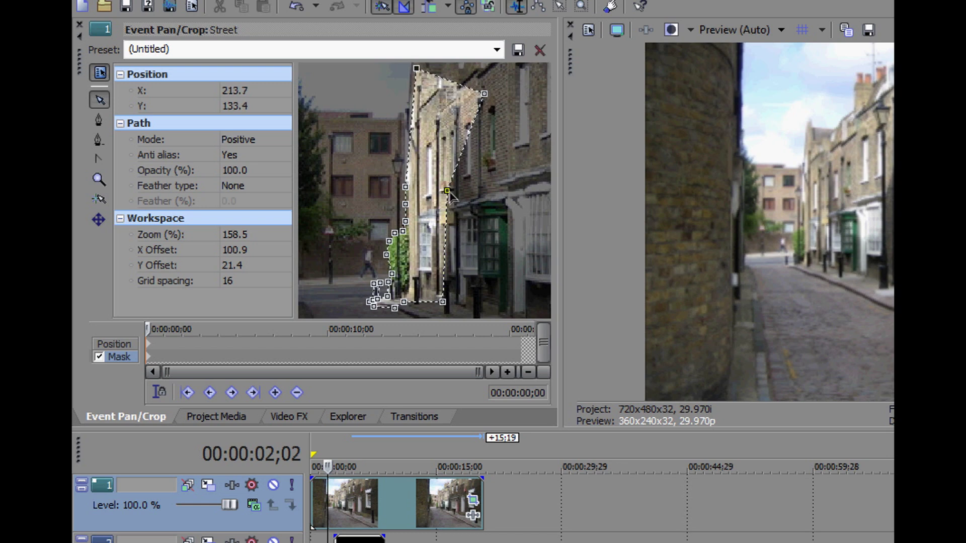
left_click_drag(447, 191, 557, 190)
left_click_drag(445, 304, 537, 330)
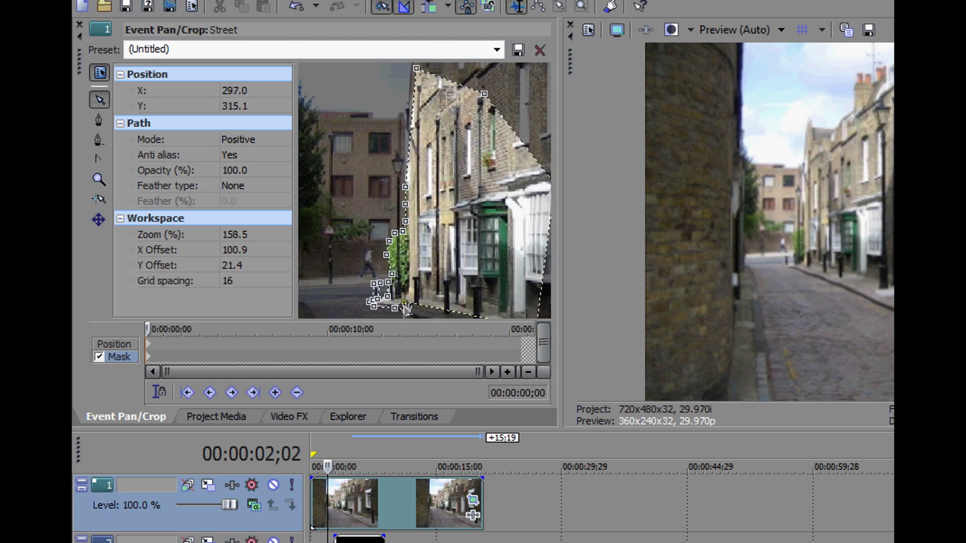
left_click_drag(406, 305, 414, 366)
left_click_drag(395, 309, 366, 388)
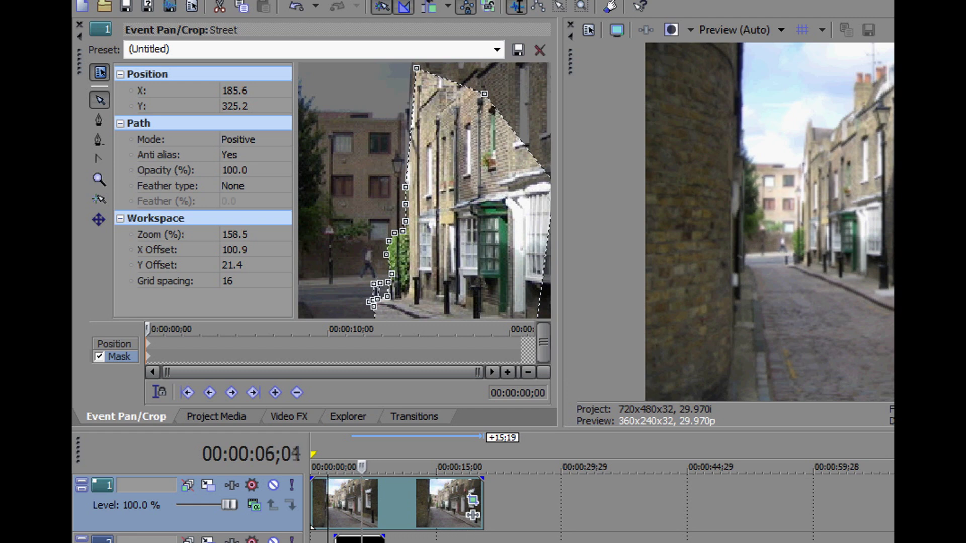
Set the street mask's feather type to Both, close Pan/Crop, and go to File > Render As.
left_click(254, 187)
left_click(255, 221)
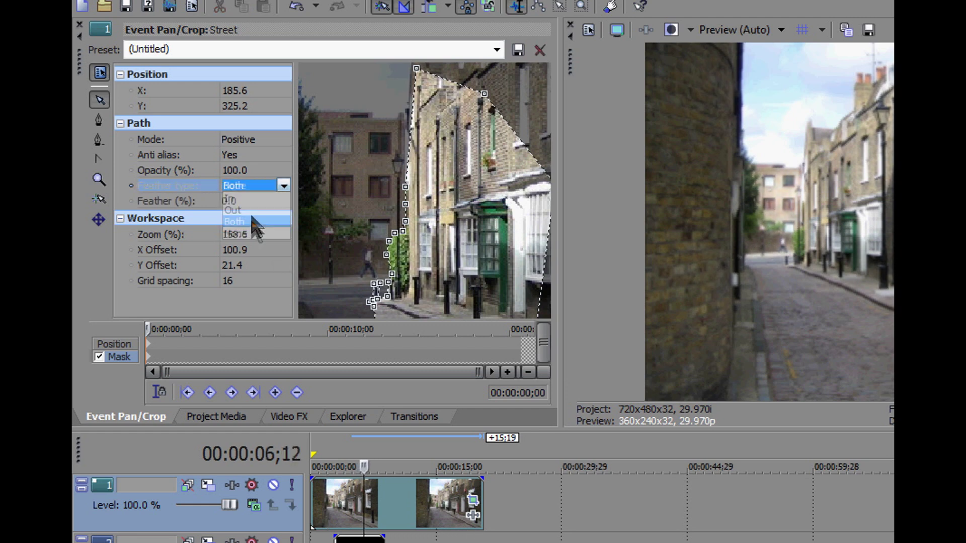
left_click(251, 201)
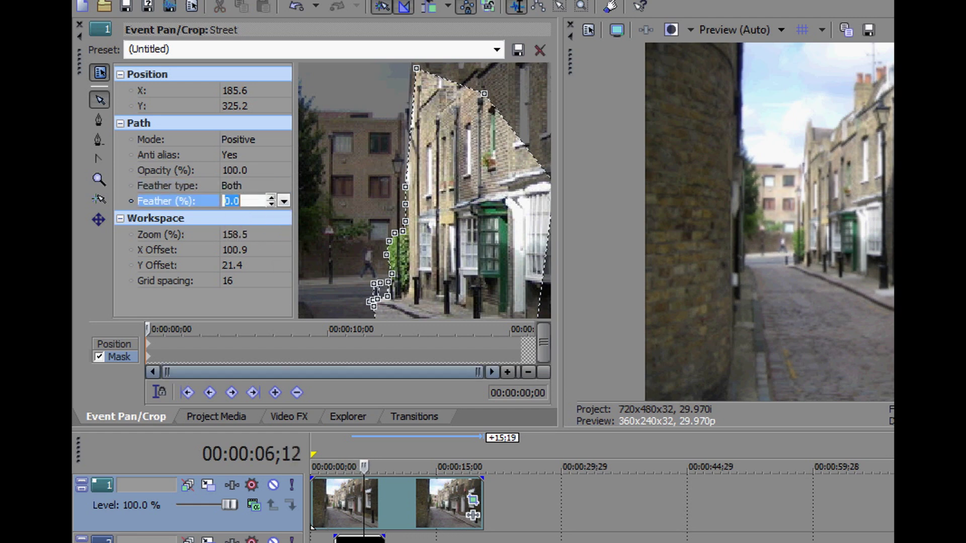
left_click(79, 25)
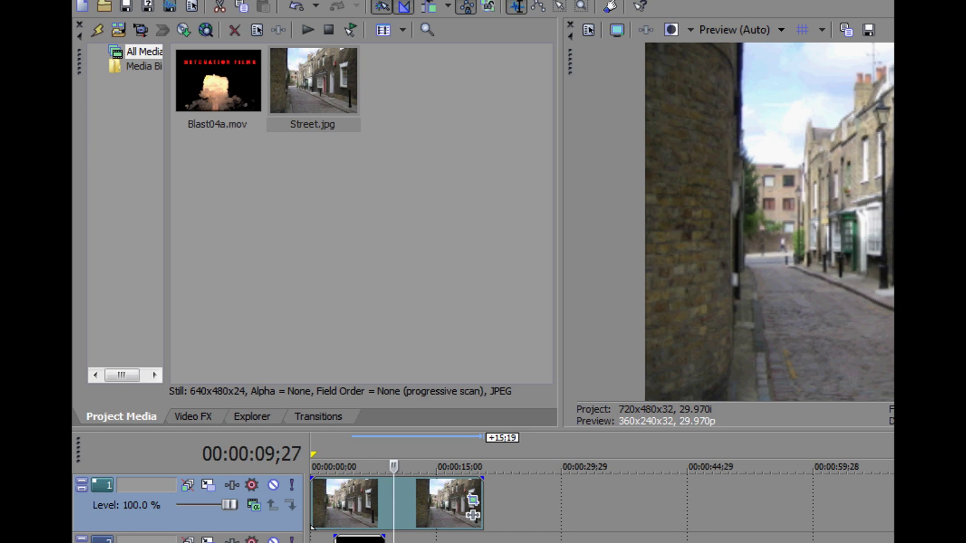
left_click(86, 1)
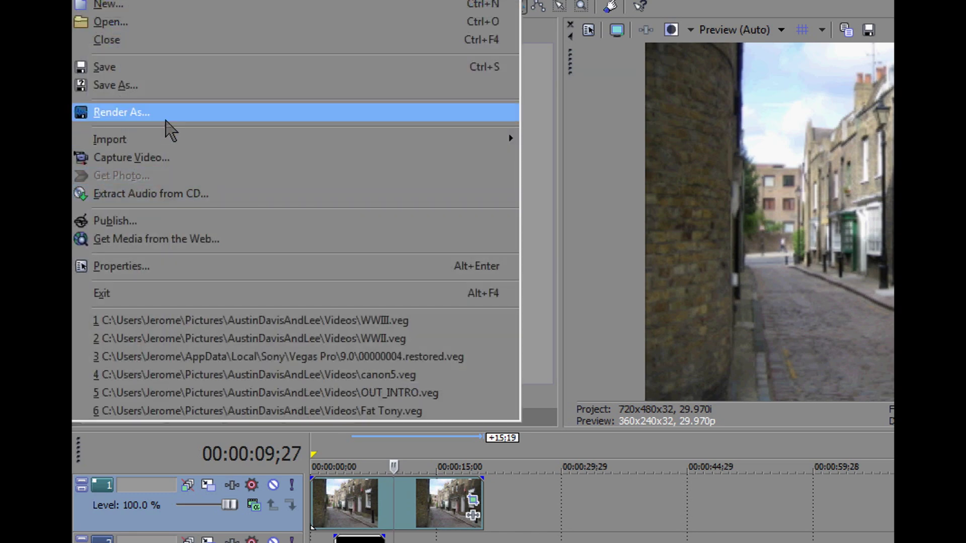